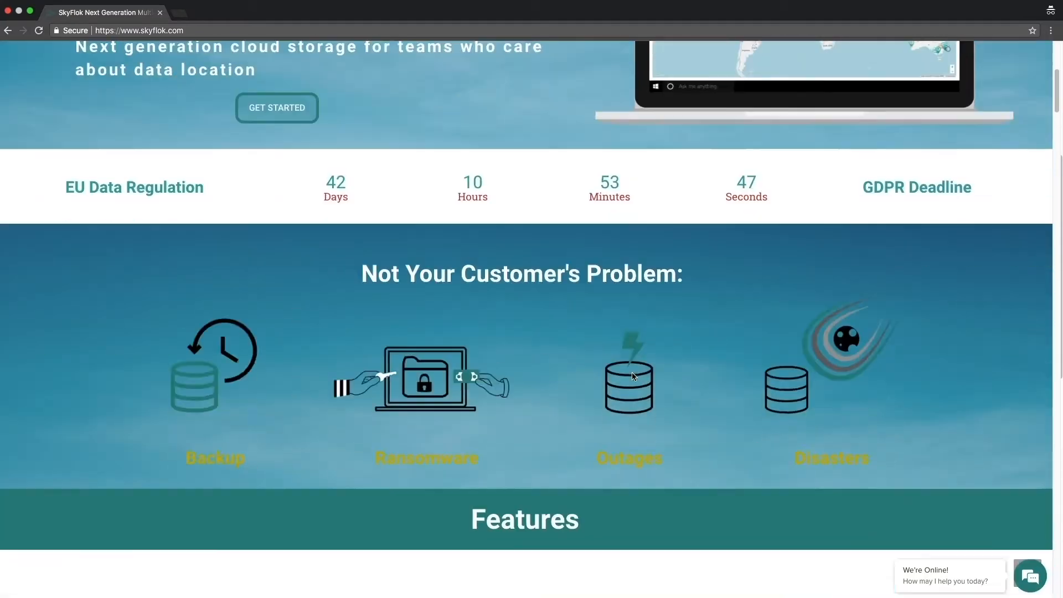
- Review the website's features and pricing, and open the secure sign-up for the Fair Sky 100 GB plan
scroll(632, 372, "down", 20)
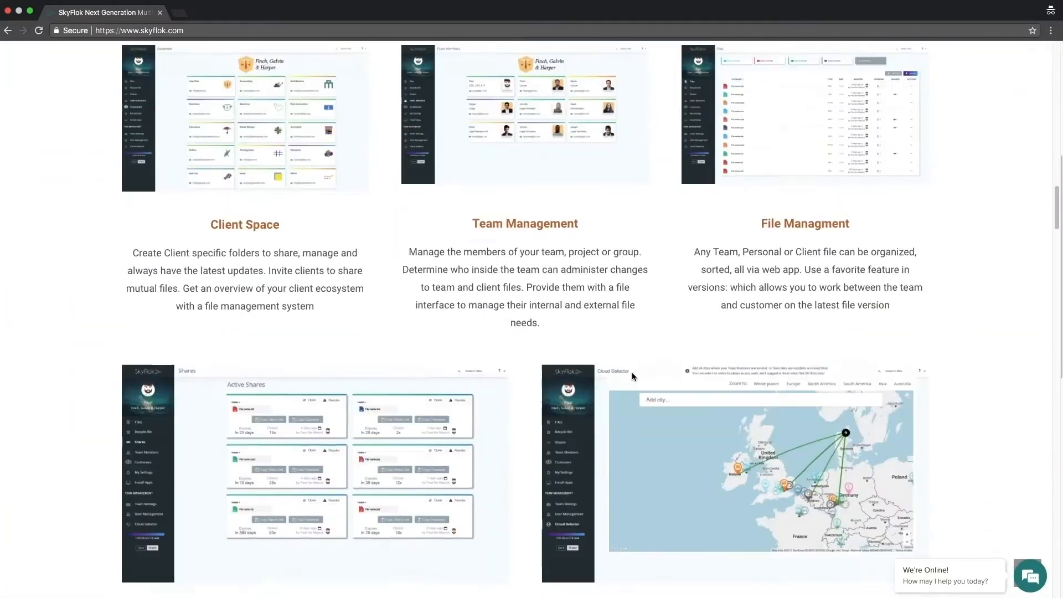
scroll(670, 371, "down", 4)
scroll(683, 371, "up", 1)
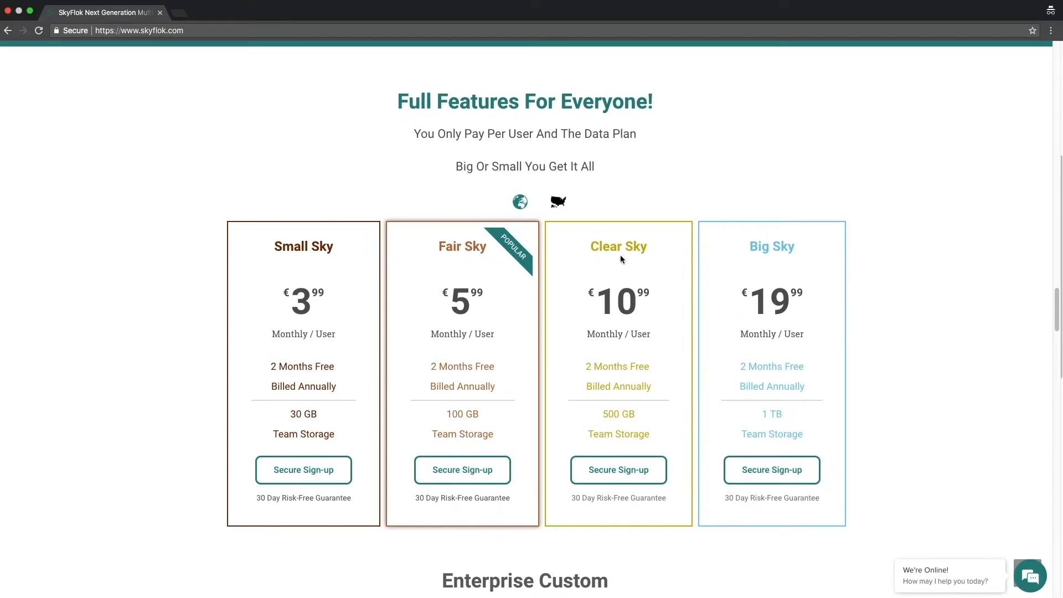
scroll(609, 327, "down", 2)
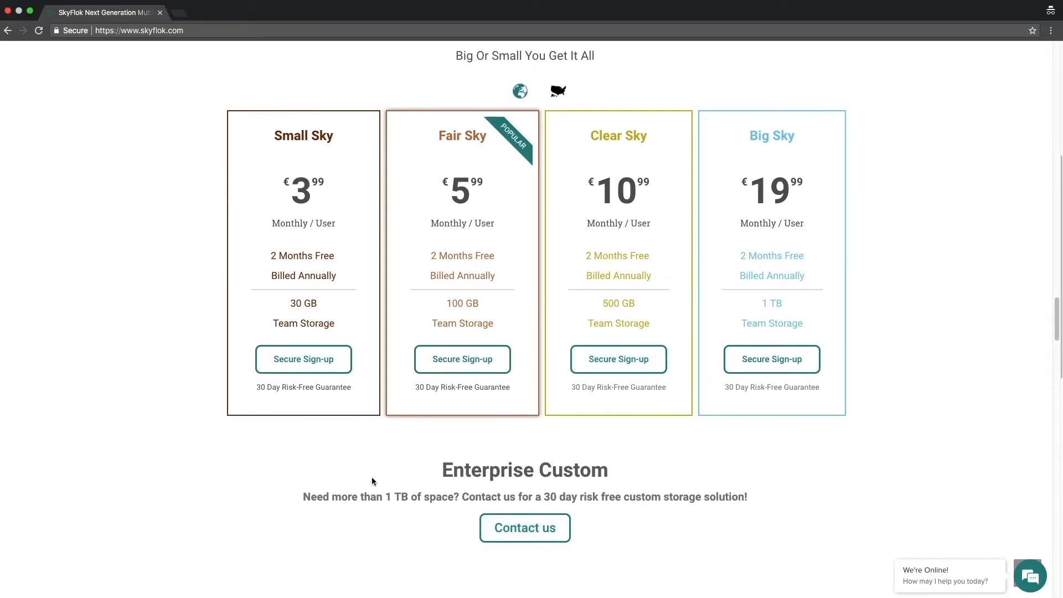
left_click(462, 363)
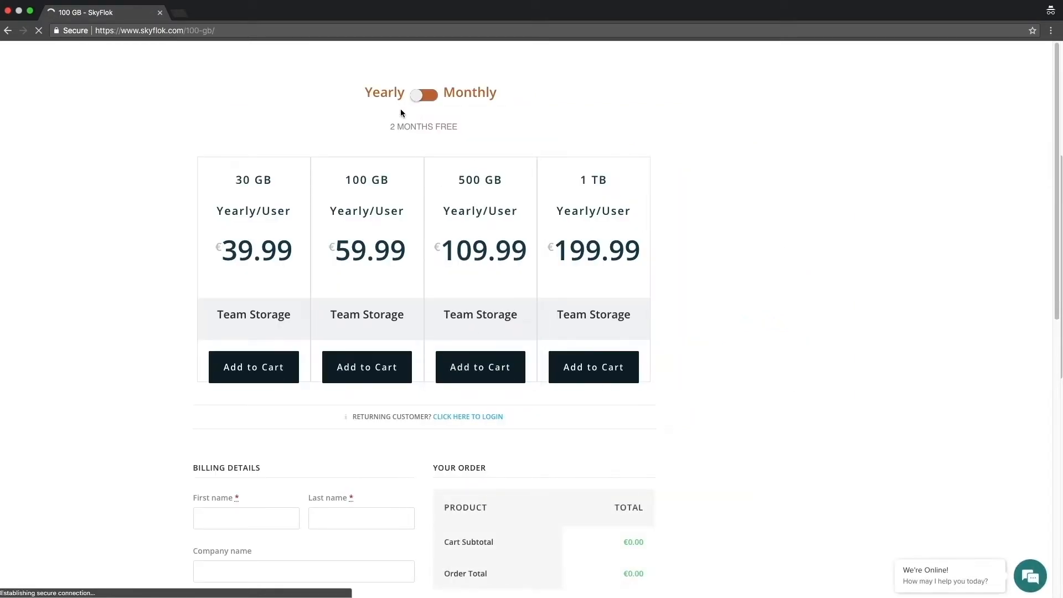
- Compare the monthly prices with the yearly ones, and add the 100 GB yearly plan to the cart
left_click(422, 103)
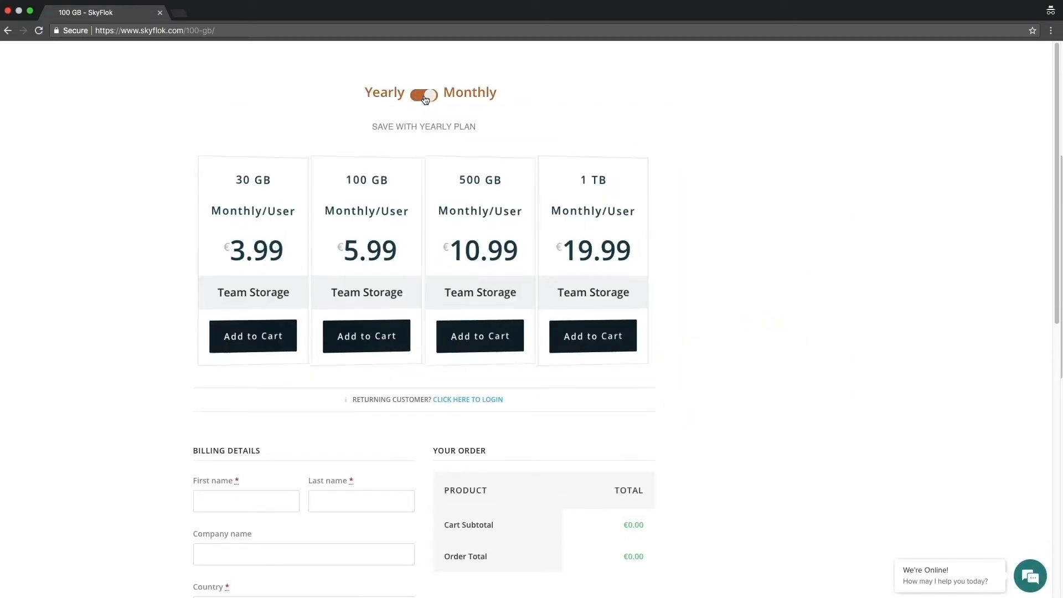
left_click(425, 99)
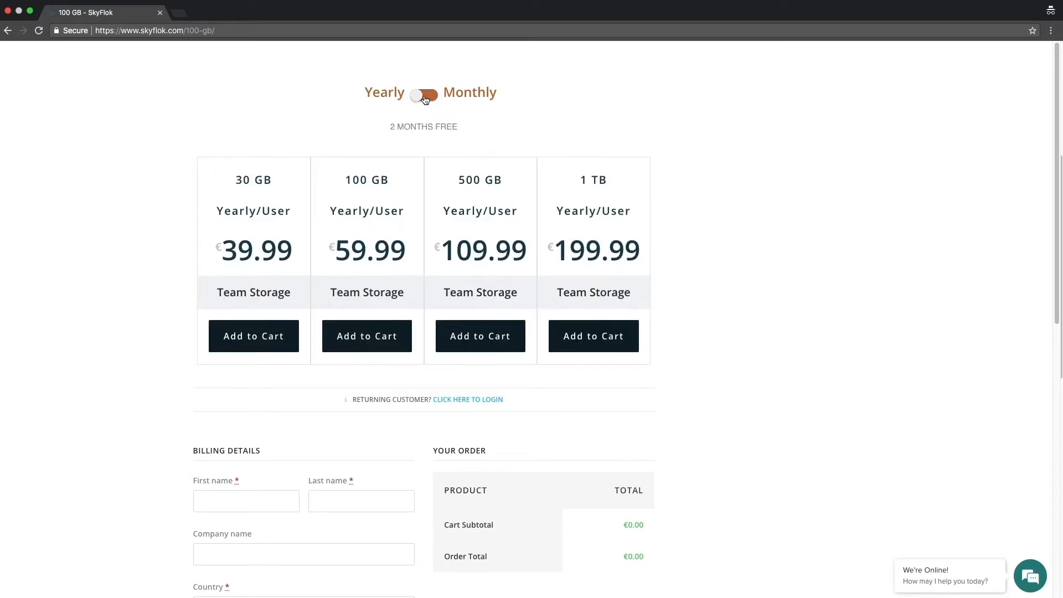
left_click(362, 344)
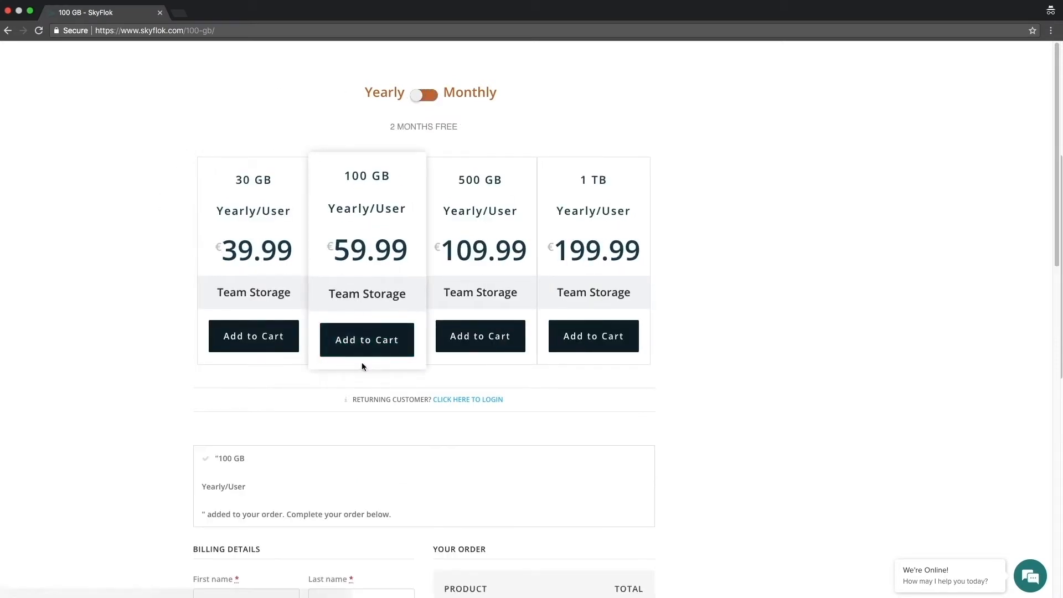
- Enter the customer's first name, last name and the company name Finch, Galvin & Harper in the billing details
scroll(334, 369, "down", 3)
left_click(268, 320)
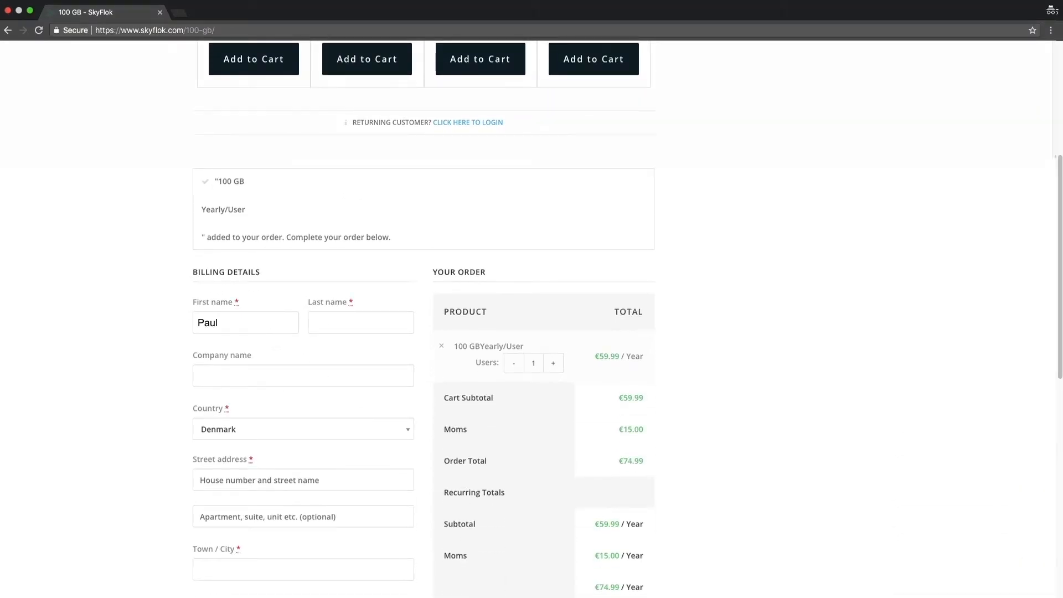
left_click(313, 322)
left_click(202, 375)
type("Finch, Galvin & Harper")
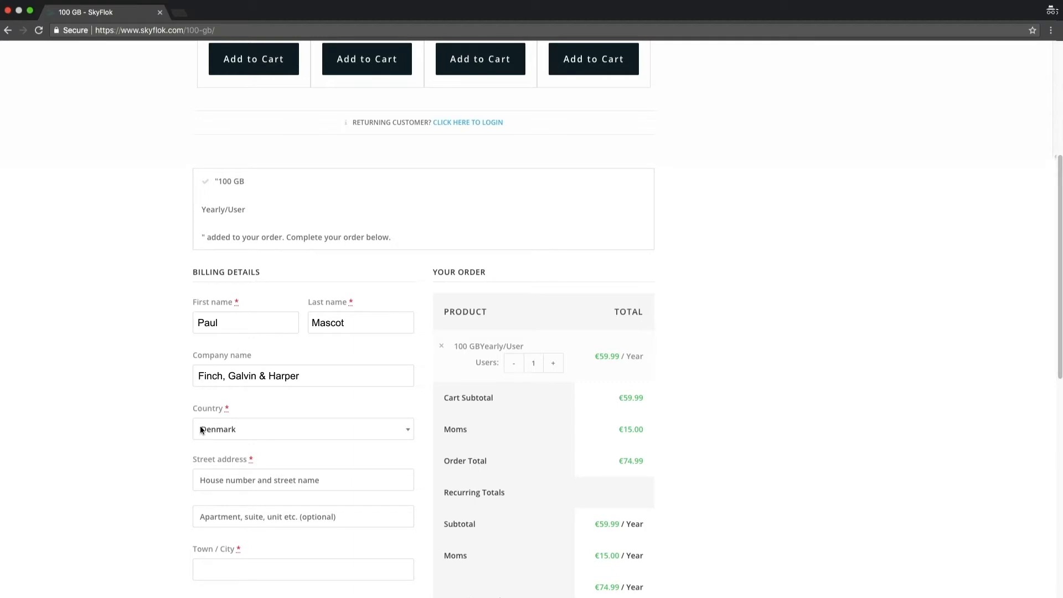
- Fill in the street address, town and postcode in the billing details
left_click(202, 477)
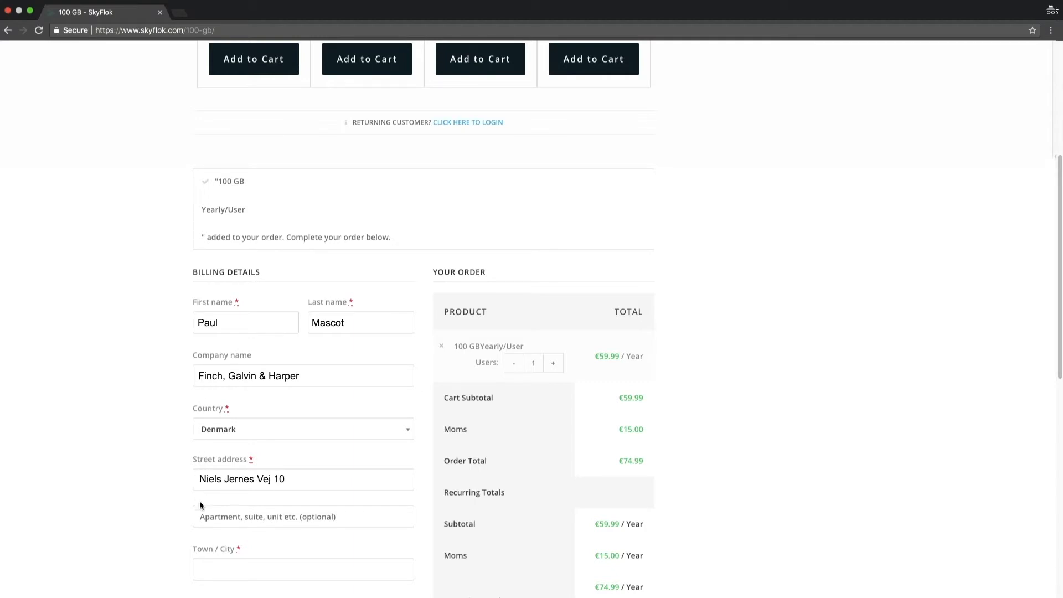
left_click(202, 570)
type("Aalborg")
key("Tab")
type("9220")
- Enter the customer's phone number and e-mail address in the billing details
left_click(201, 145)
type("********")
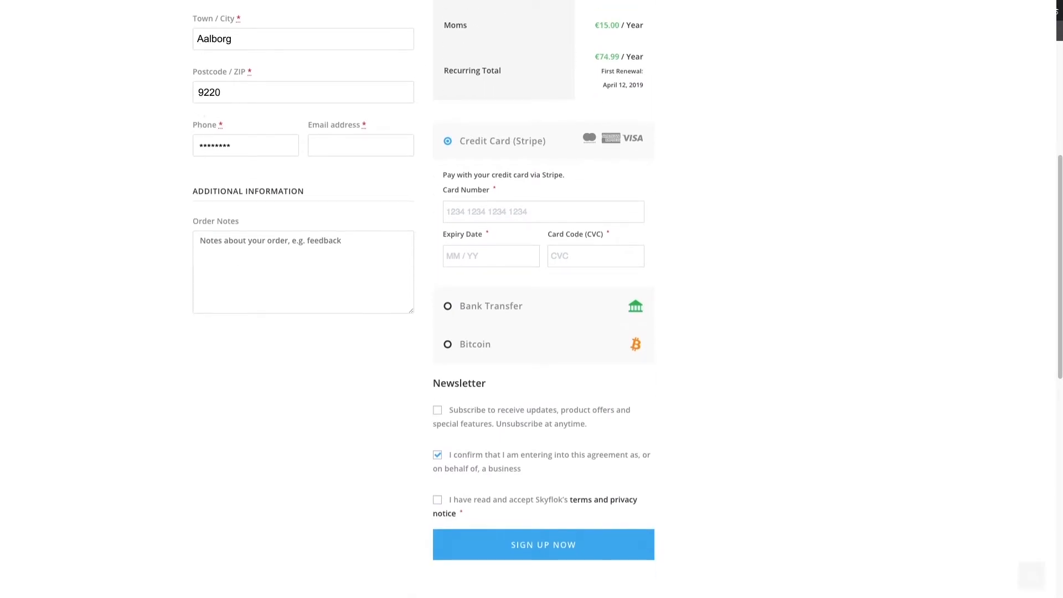
key("Tab")
- Enter the credit card number, expiry date and card code for the payment
left_click(449, 209)
type("****")
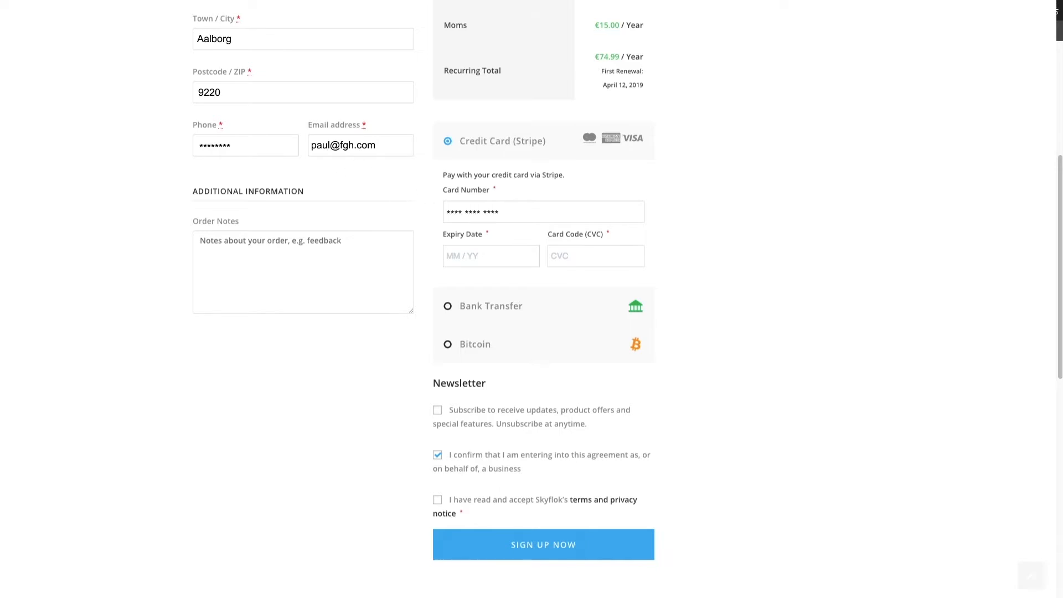
left_click(451, 255)
type("0422")
left_click(555, 256)
type("*")
- Subscribe to the newsletter, accept the terms and privacy notice, and submit the sign-up
left_click(438, 410)
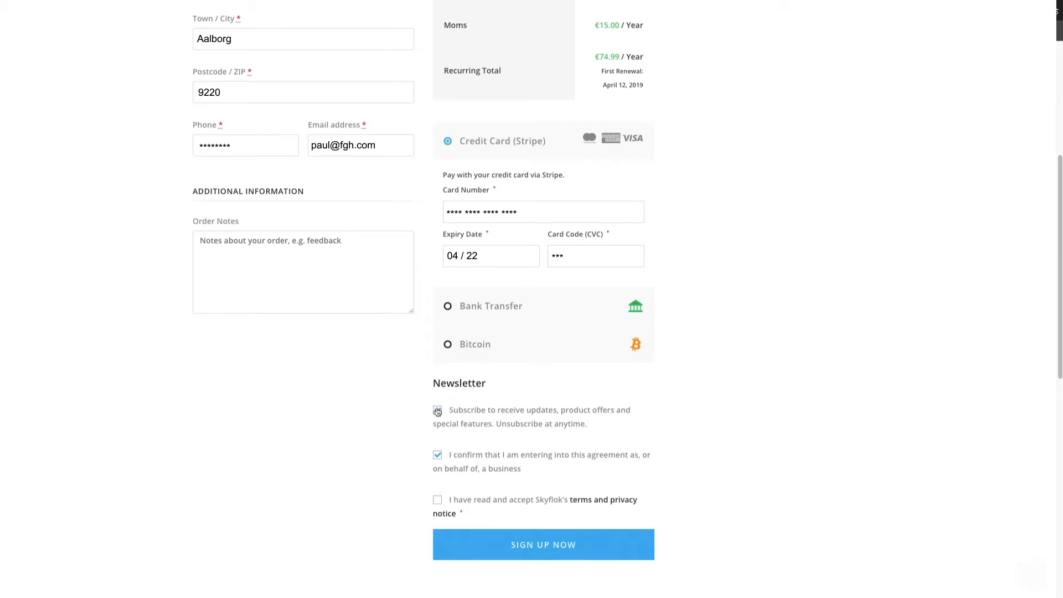
left_click(437, 500)
left_click(543, 545)
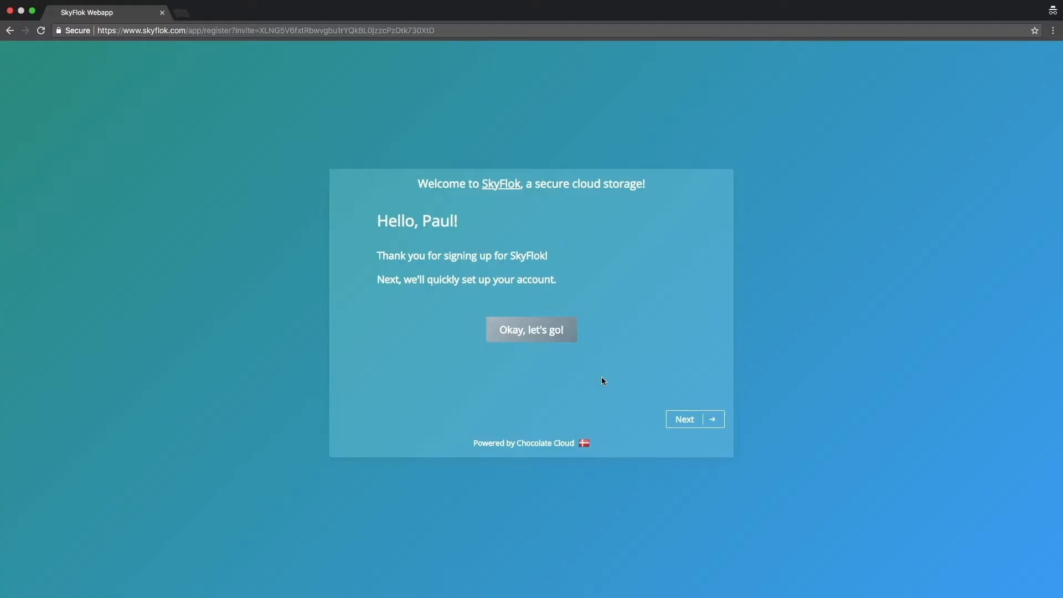
- Start the account setup, allow sharing files without password in the team settings, and continue to the profile
left_click(558, 342)
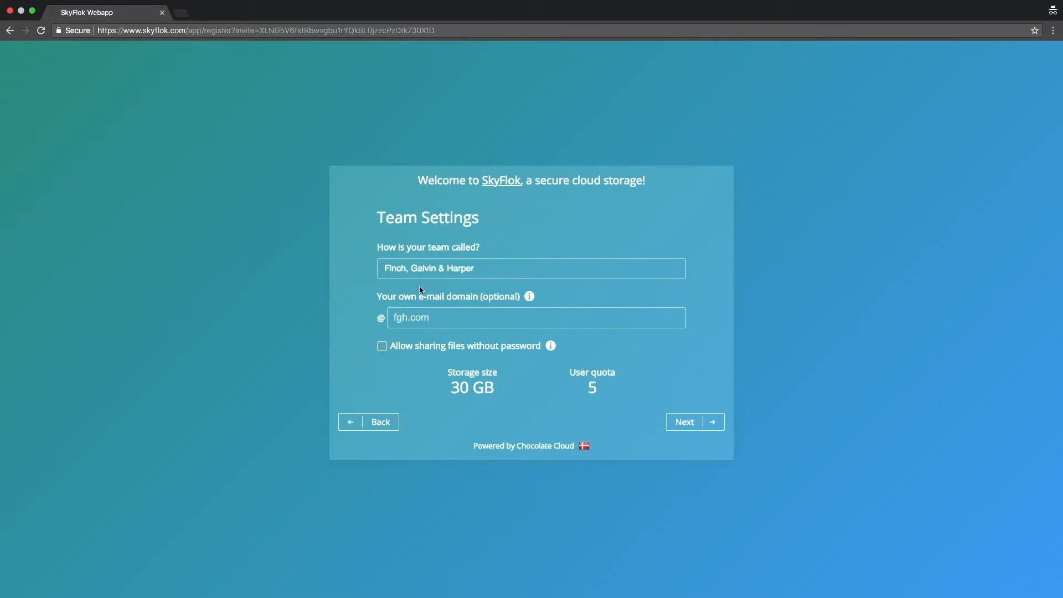
left_click(383, 349)
left_click(691, 422)
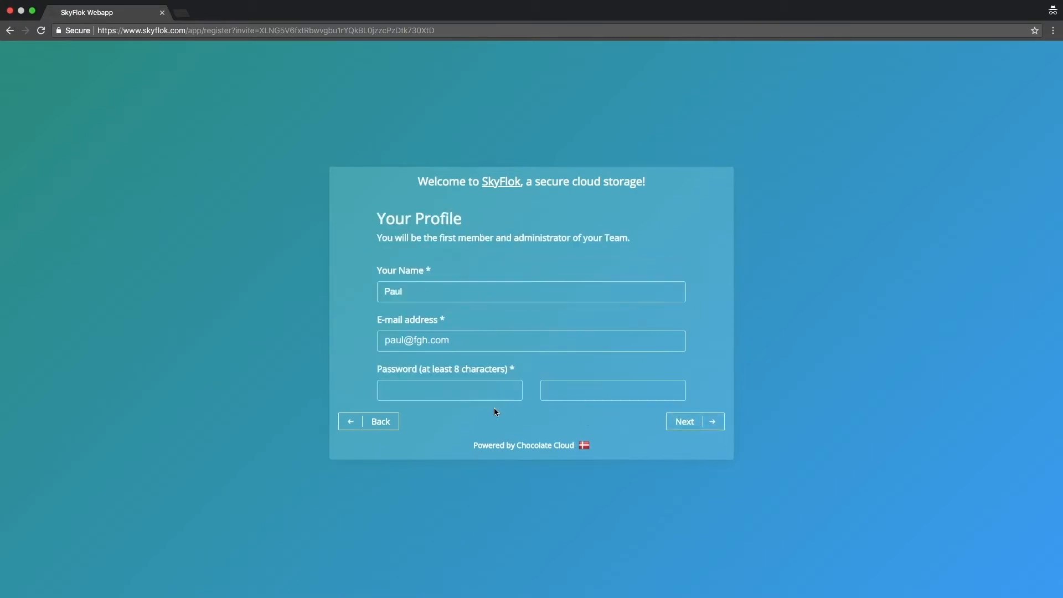
- Enter and repeat the account password in the administrator profile, and create the SkyFlok team
left_click(492, 343)
left_click(470, 390)
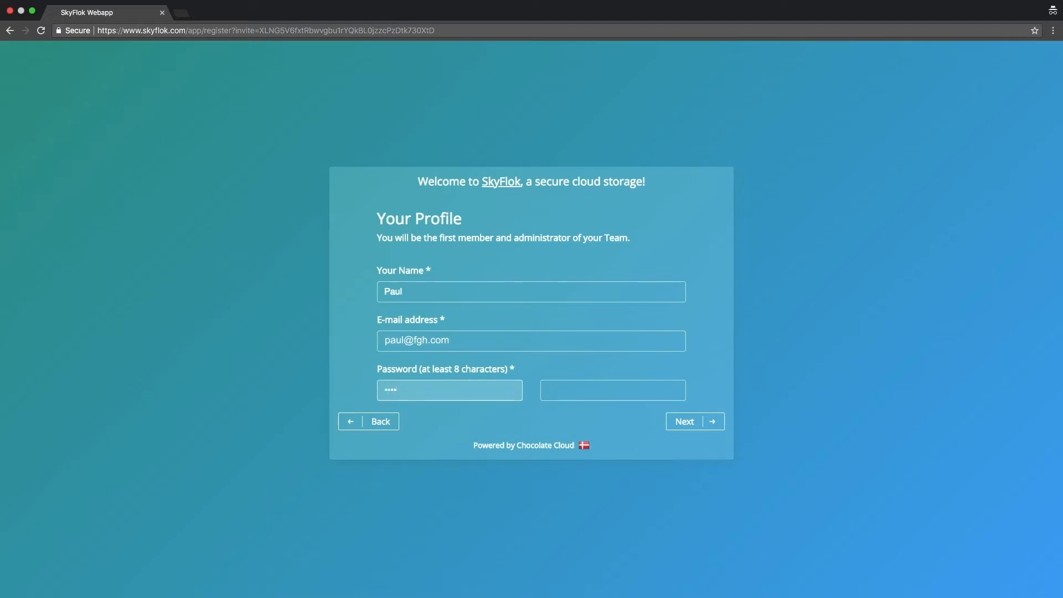
type("••••••••••••••")
key("Tab")
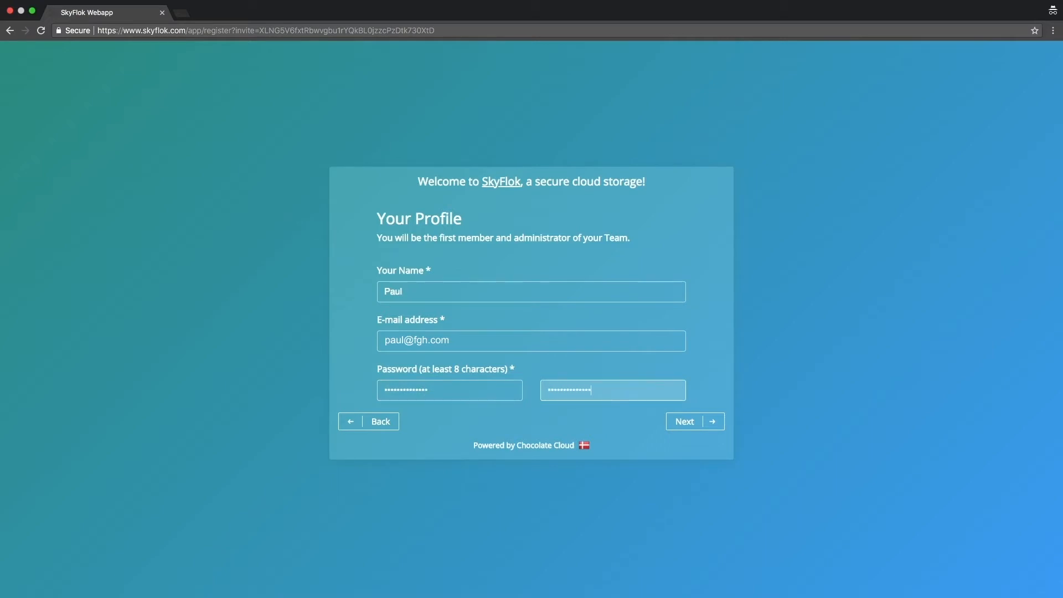
left_click(682, 421)
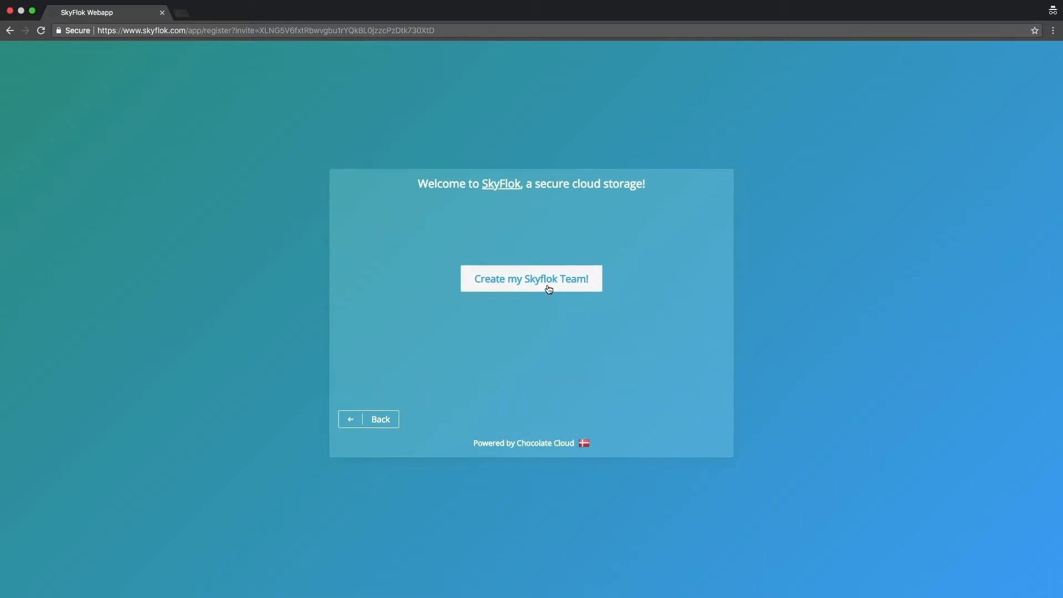
left_click(549, 289)
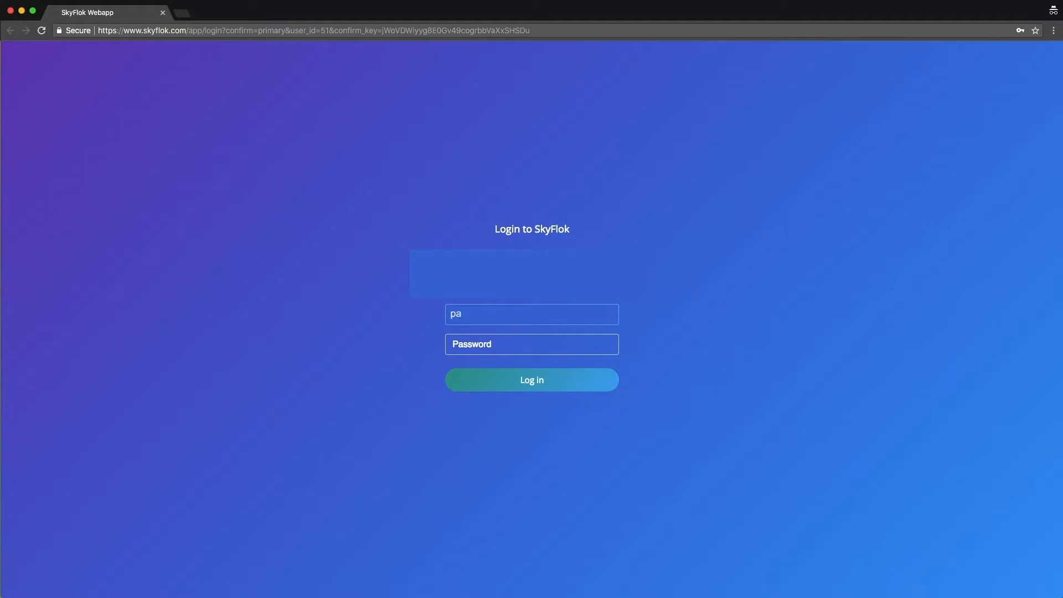
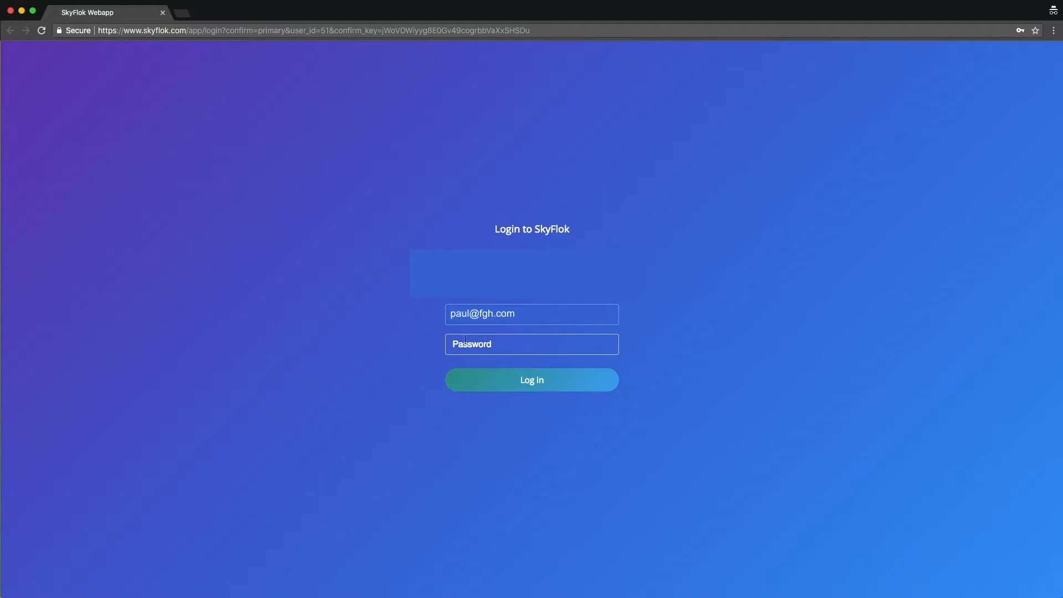
- Log in to SkyFlok with the account's e-mail address and password
left_click(465, 339)
type("****")
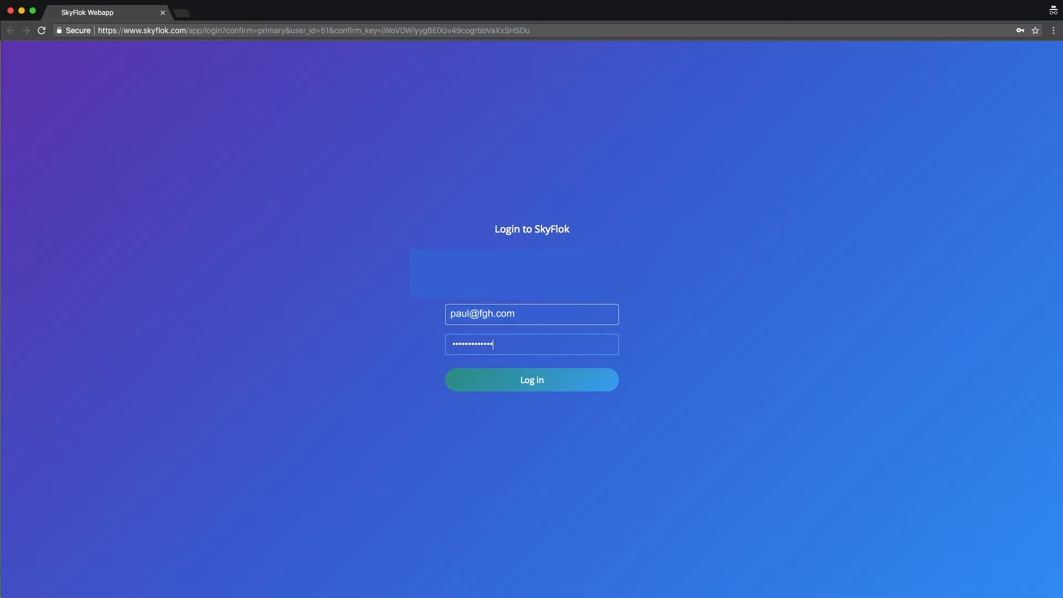
left_click(543, 387)
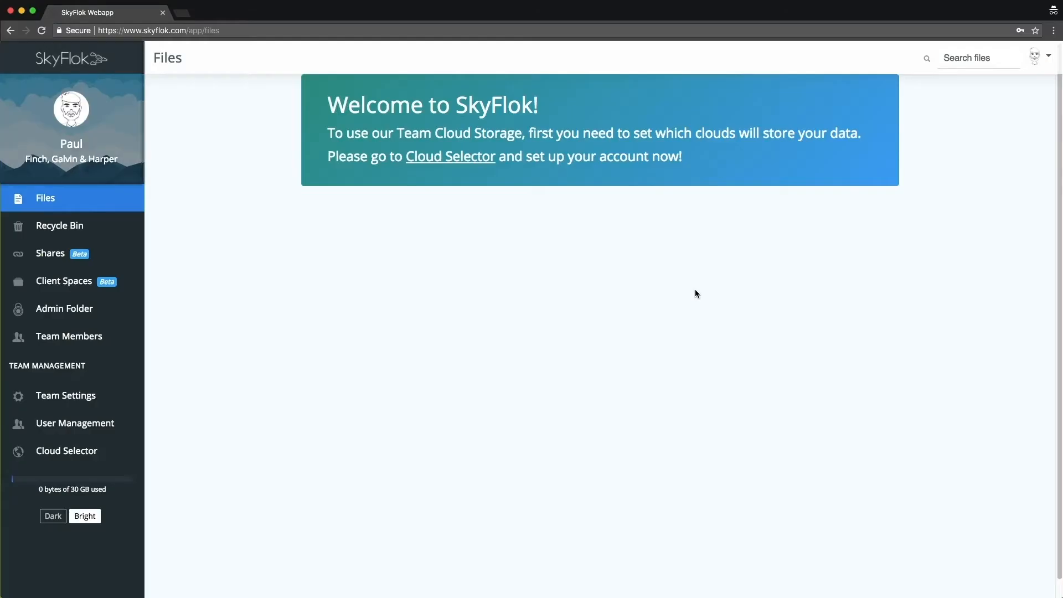
- Open the Cloud Selector and add Aalborg, Denmark as a team location
left_click(464, 159)
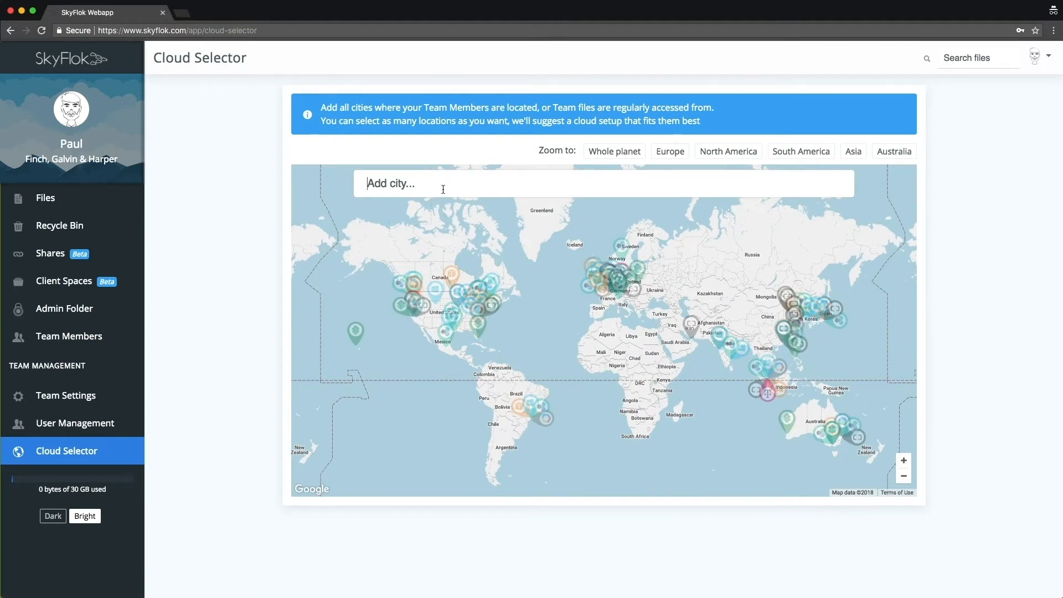
type("Aalborg")
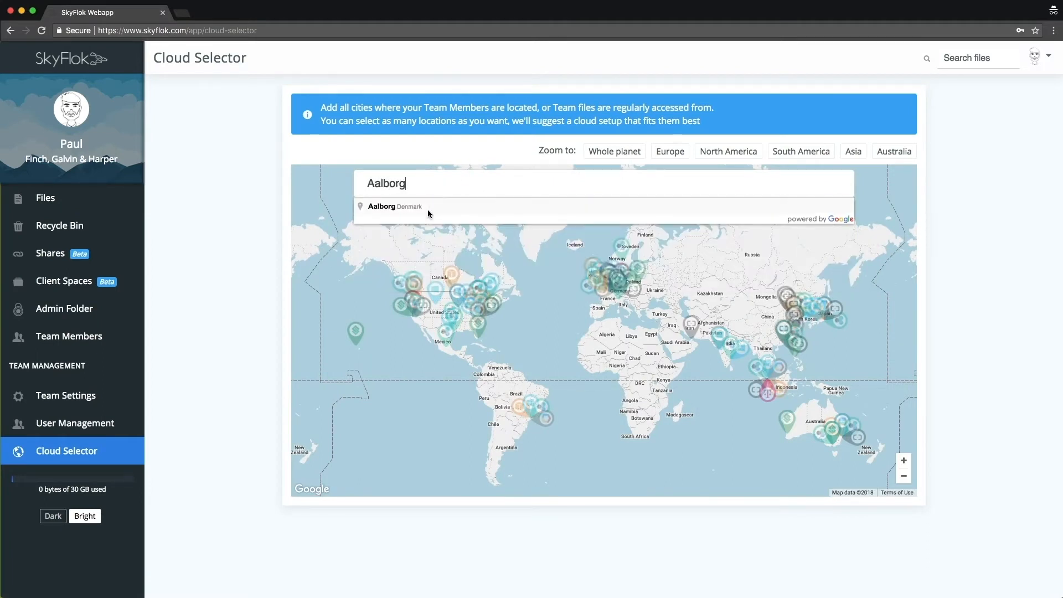
left_click(428, 211)
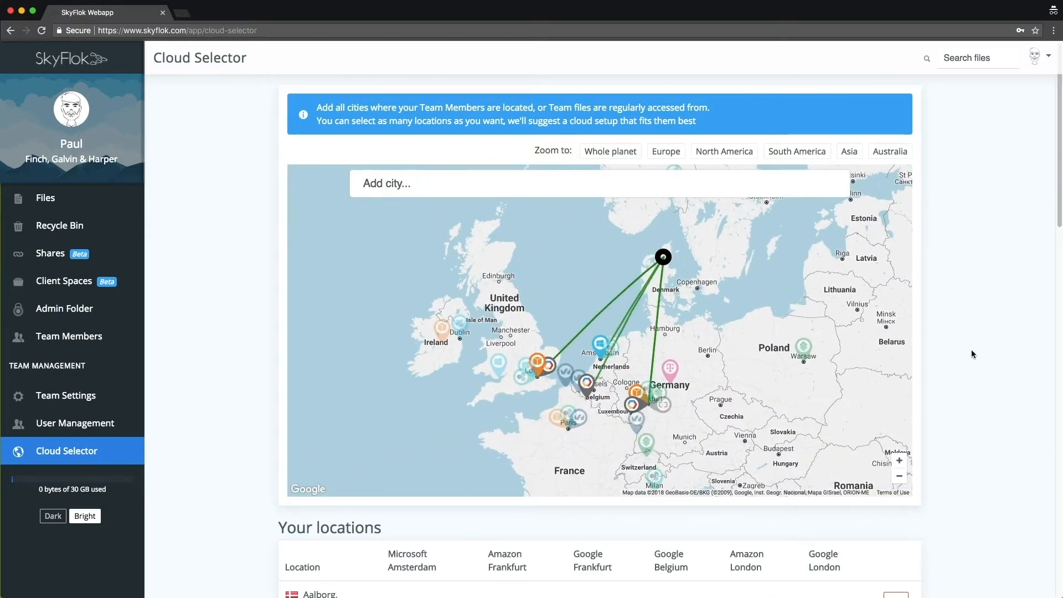
- Remove the Google Cloud Platform location in London from the suggested cloud configuration
scroll(968, 342, "down", 10)
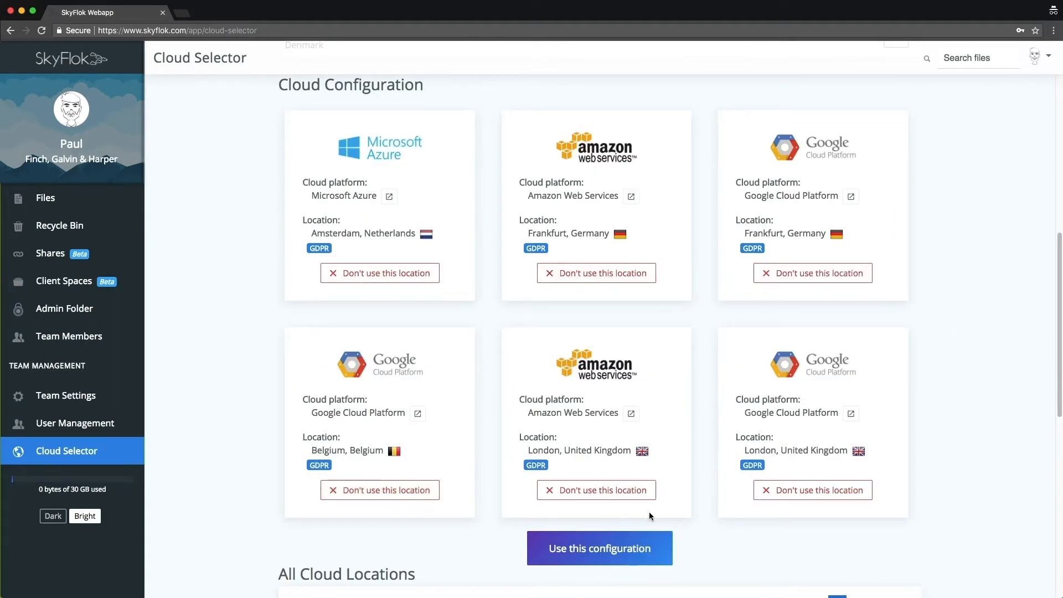
left_click(793, 494)
left_click(804, 411)
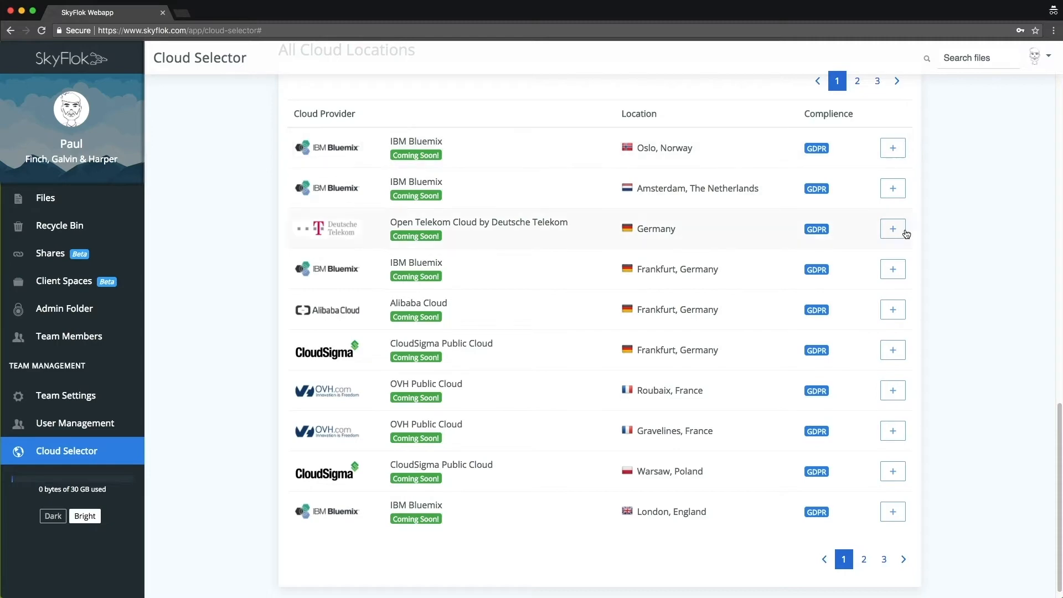
- Add the Microsoft Azure London location from the second page of all cloud locations, and apply the configuration
left_click(864, 559)
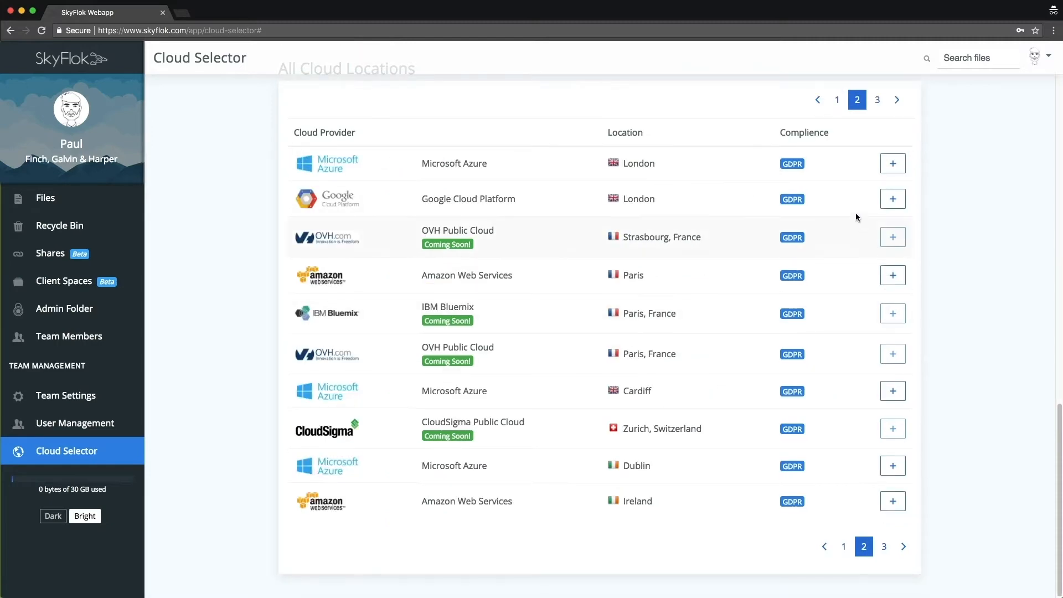
left_click(893, 164)
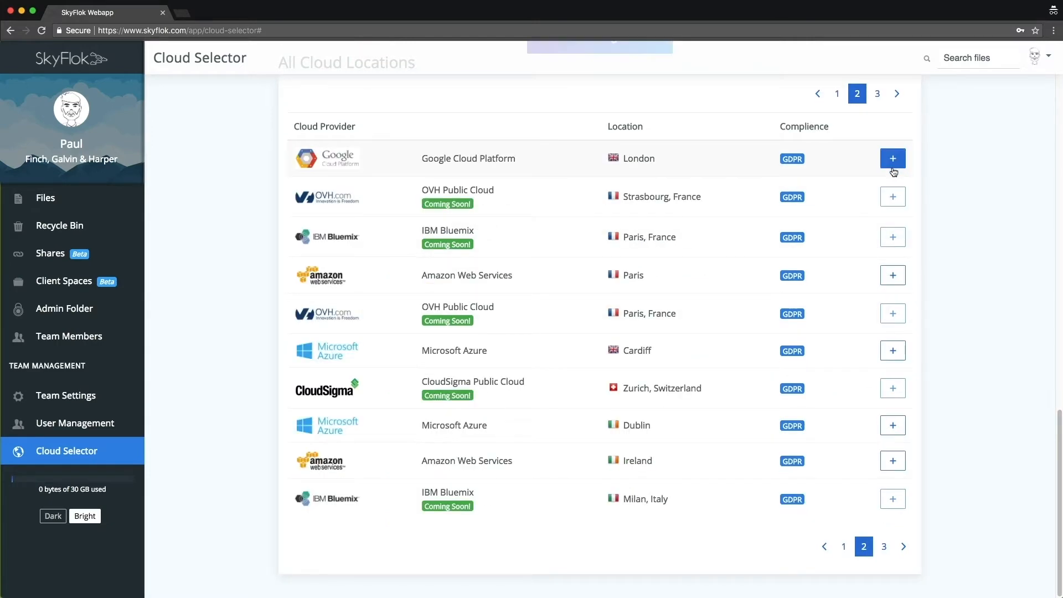
scroll(961, 291, "up", 8)
scroll(960, 307, "up", 2)
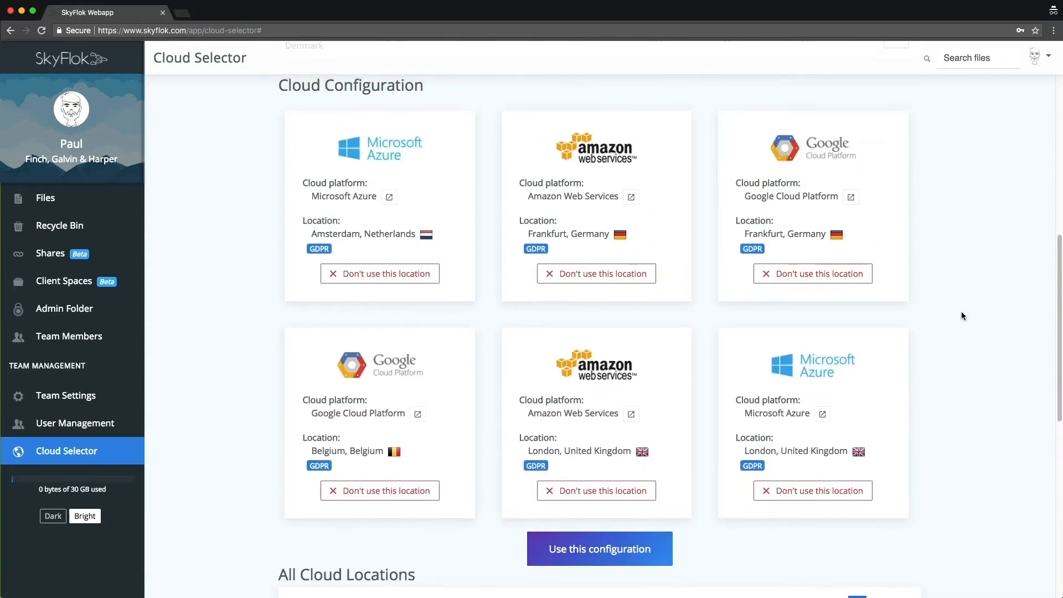
left_click(589, 563)
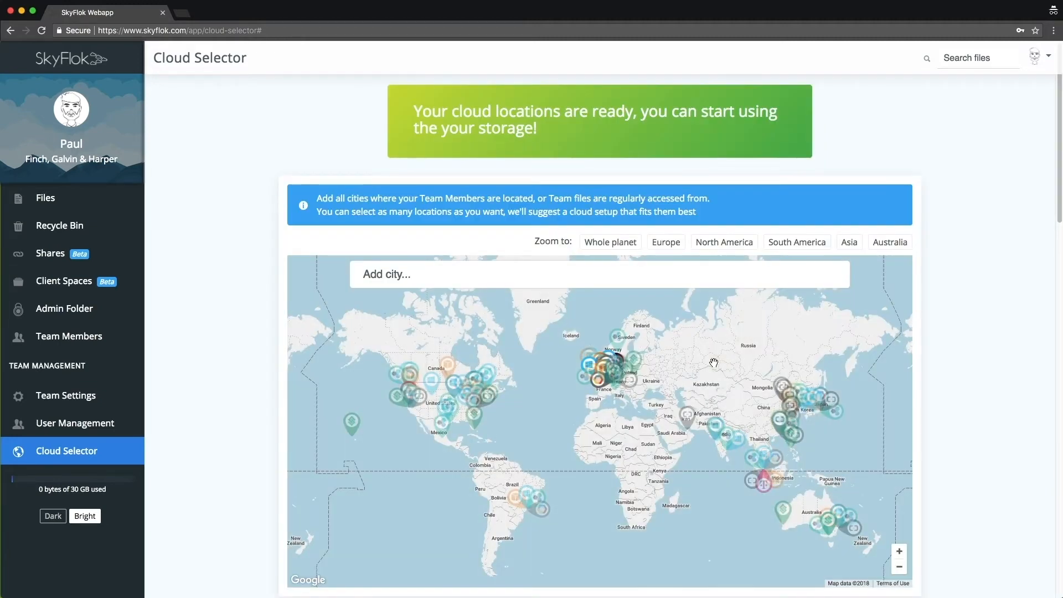
left_click(84, 401)
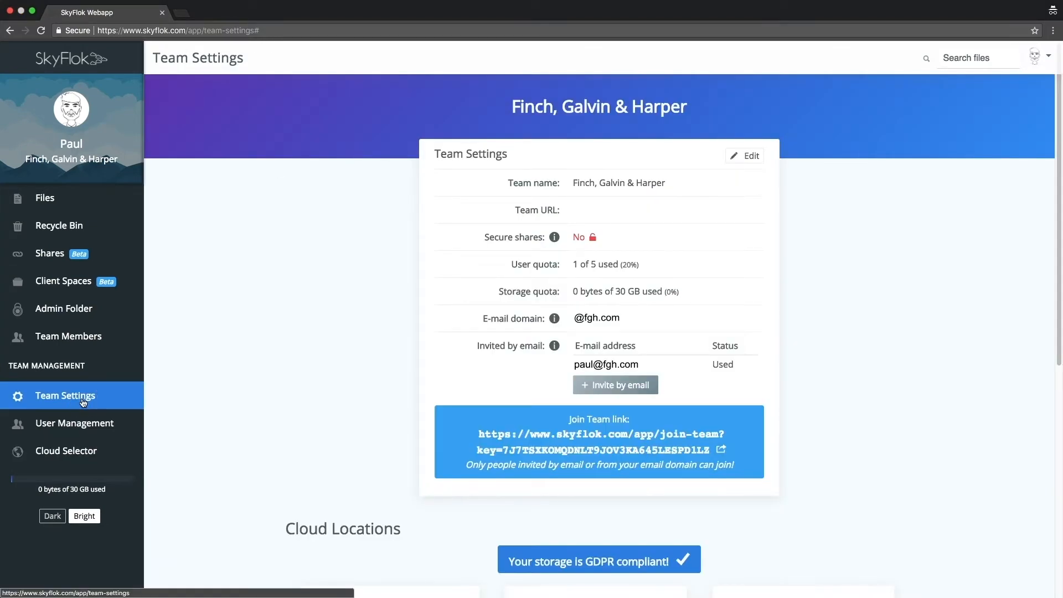
left_click(752, 155)
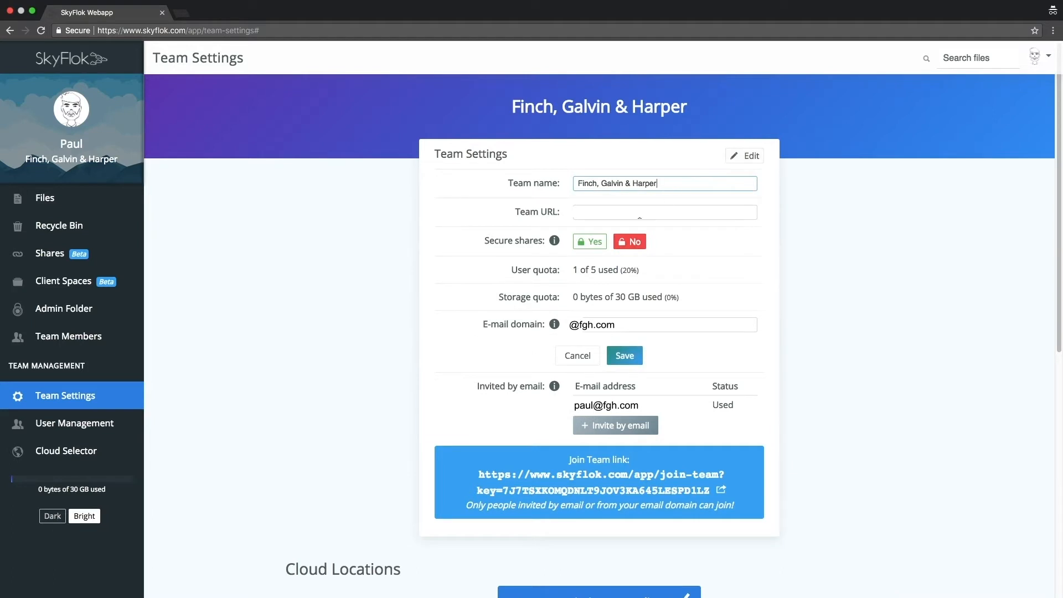
left_click(579, 216)
type("https:/www.fgh.com")
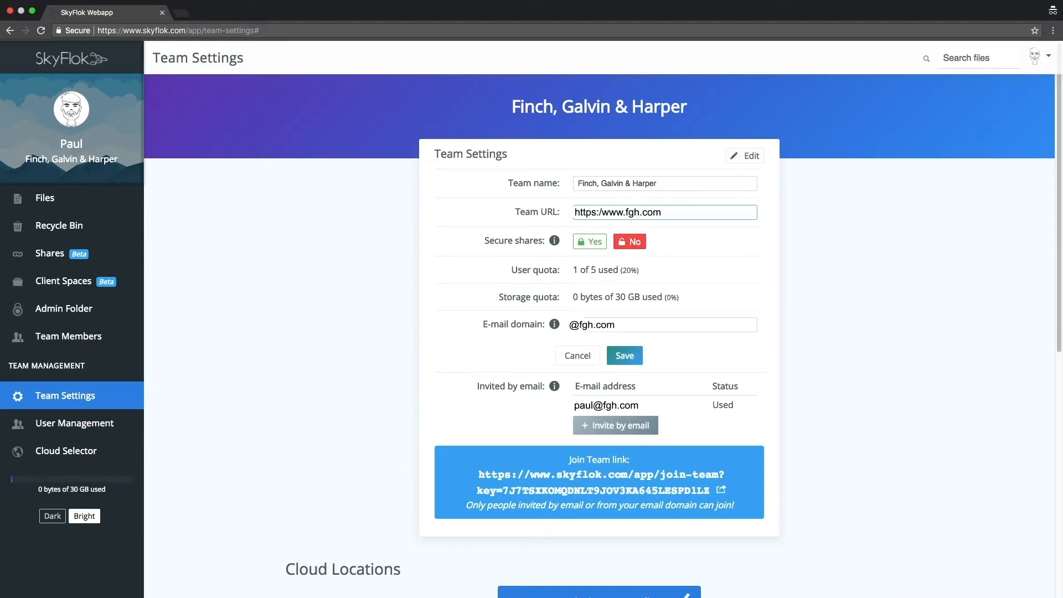
mouse_move(555, 241)
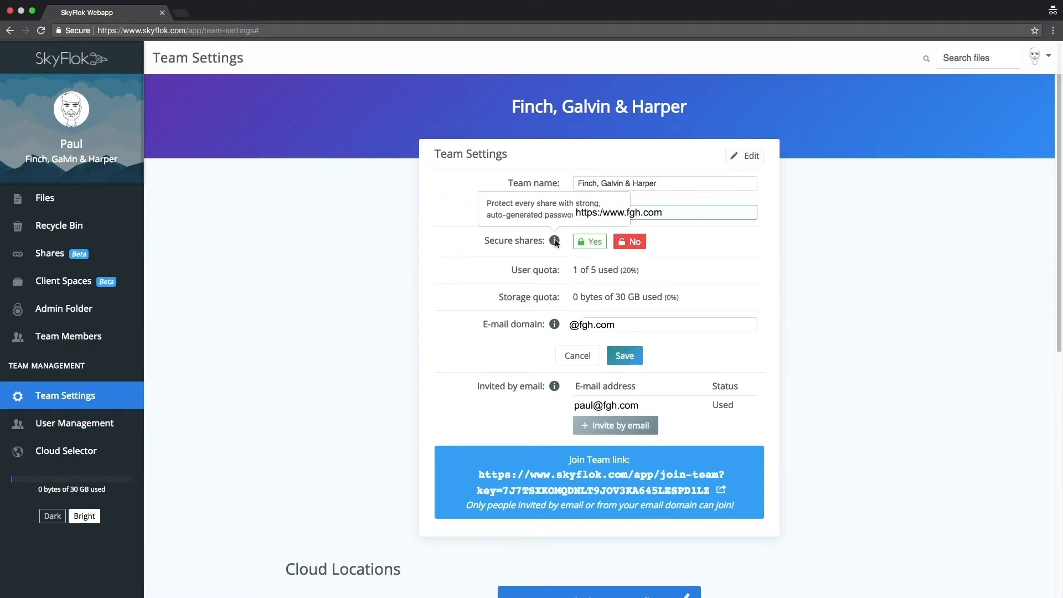
left_click(589, 241)
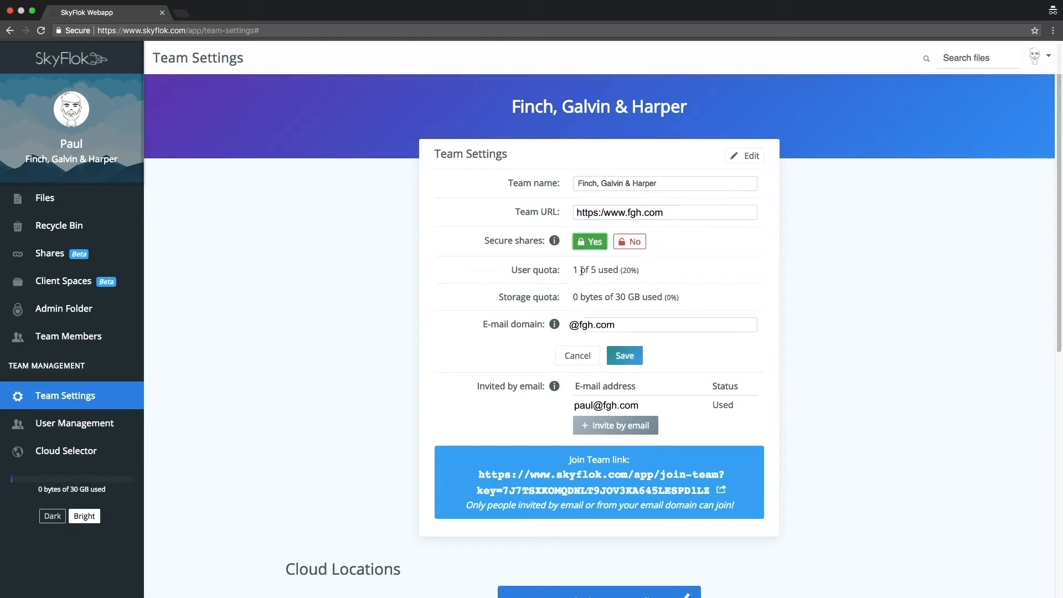
left_click(628, 322)
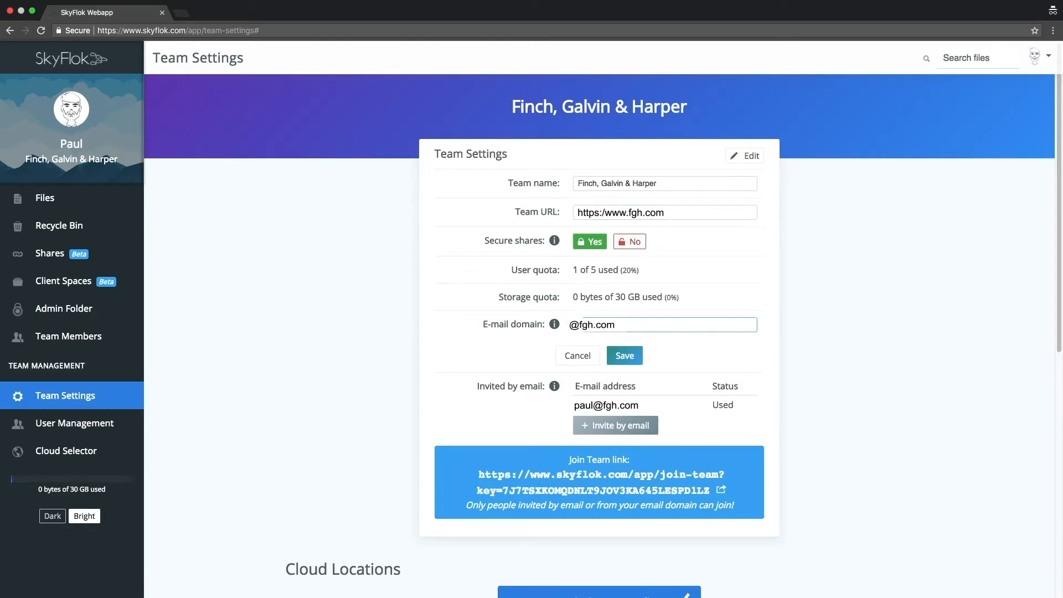
left_click(624, 357)
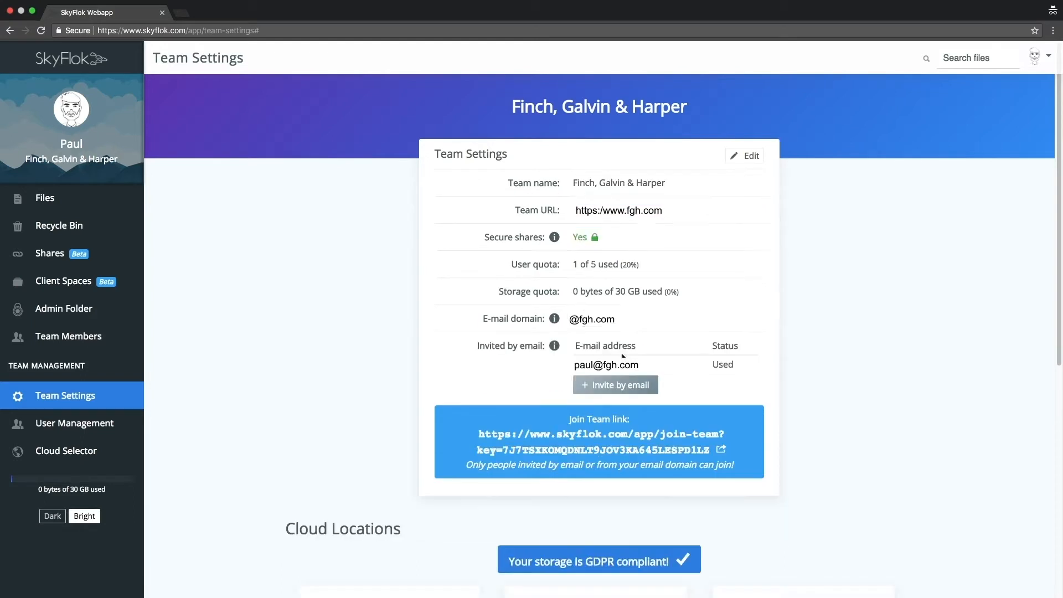
- Invite four colleagues to the team, sending an invite to each person's e-mail address
left_click(622, 385)
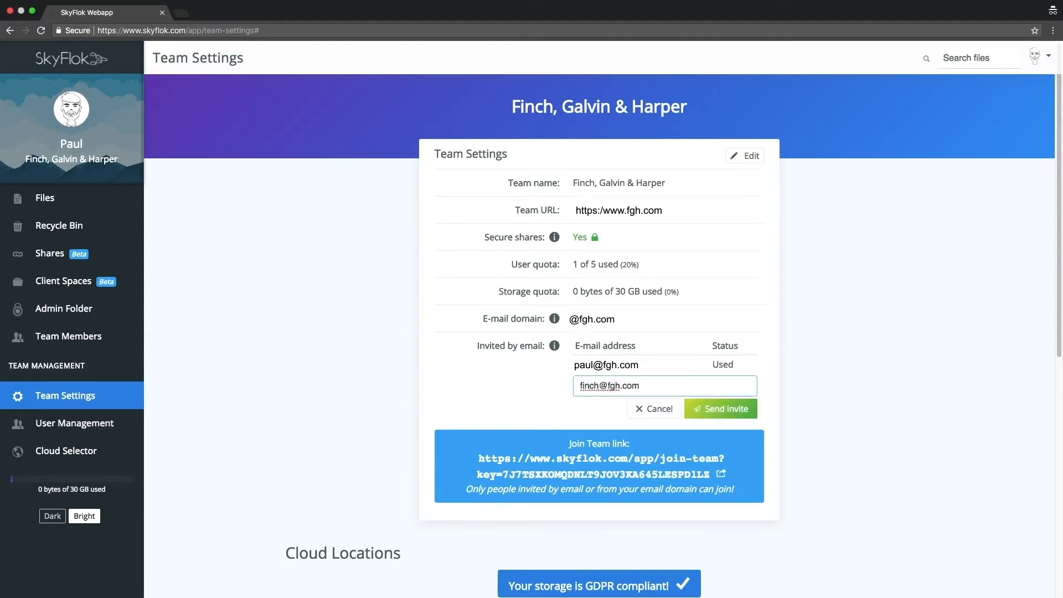
left_click(717, 408)
left_click(642, 404)
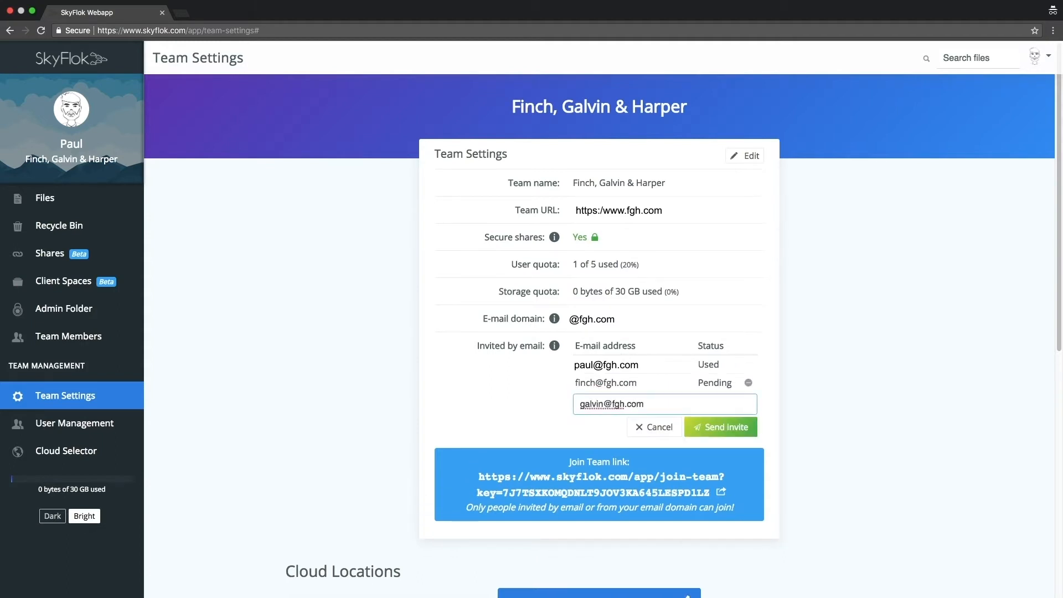
left_click(718, 427)
left_click(642, 423)
left_click(706, 446)
left_click(642, 440)
left_click(713, 463)
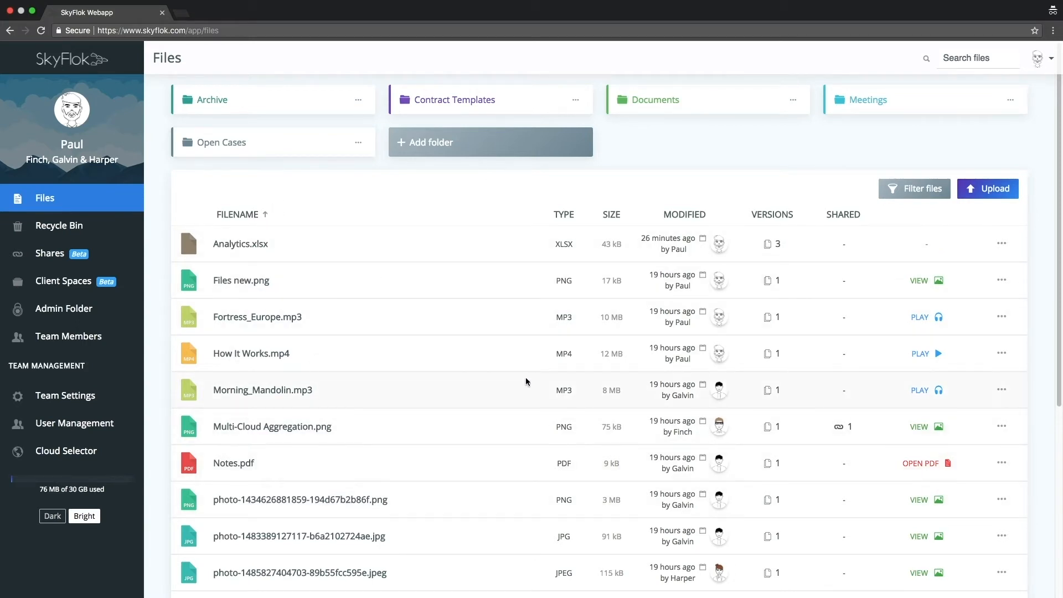
- Create a new folder named Business in the top level of the team's files
left_click(448, 145)
type("Business")
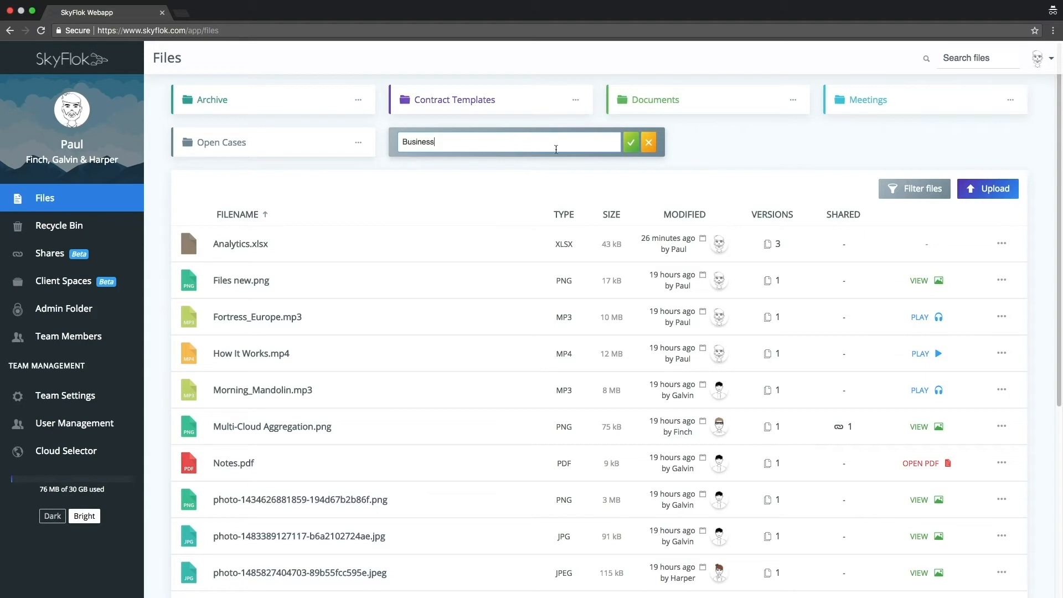
left_click(631, 148)
- Upload the Year in Review 2017 document to the top level of the team's files
left_click(970, 193)
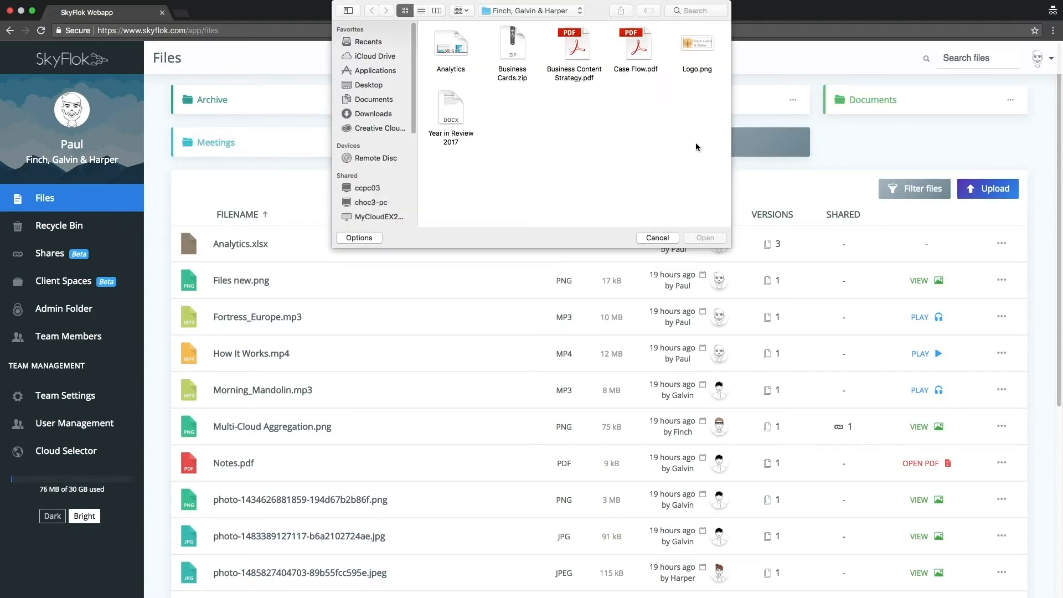
left_click(460, 105)
left_click(704, 238)
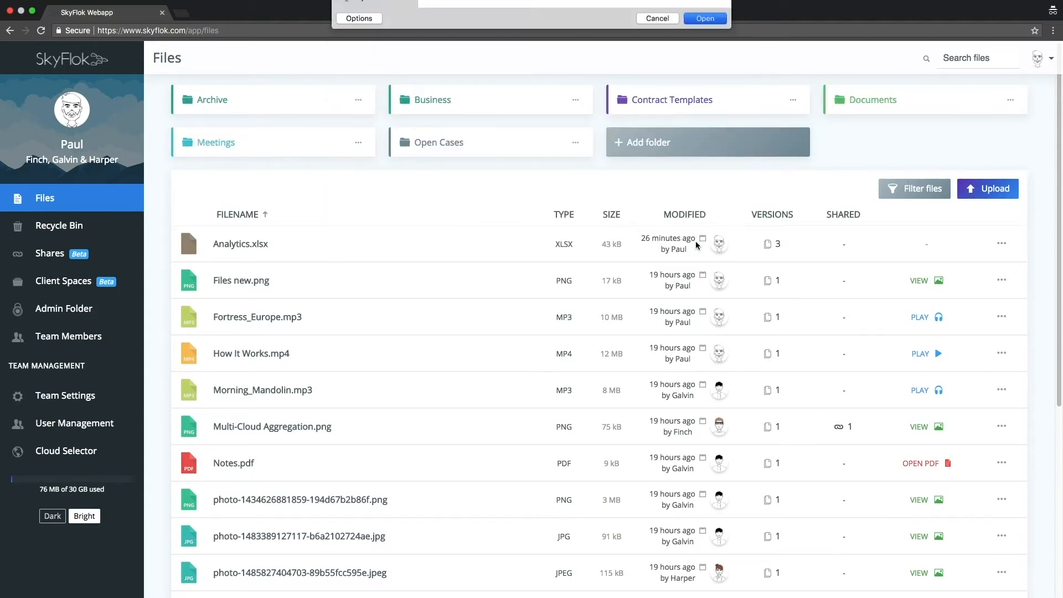
scroll(373, 436, "down", 5)
scroll(398, 426, "up", 5)
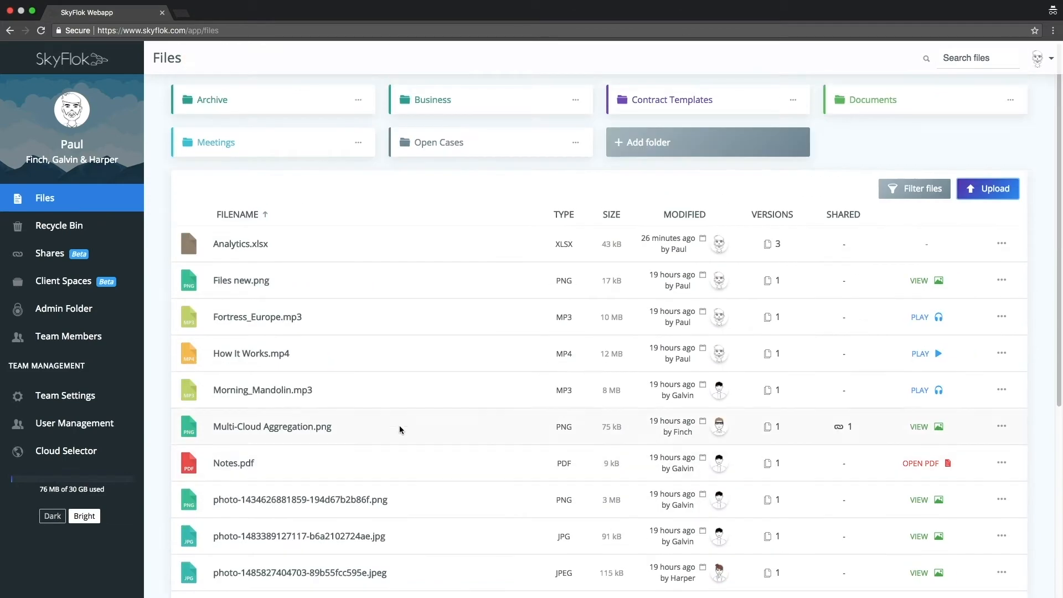
- Upload all six files from the Finch, Galvin & Harper computer folder into the Business folder
left_click(461, 110)
left_click(636, 202)
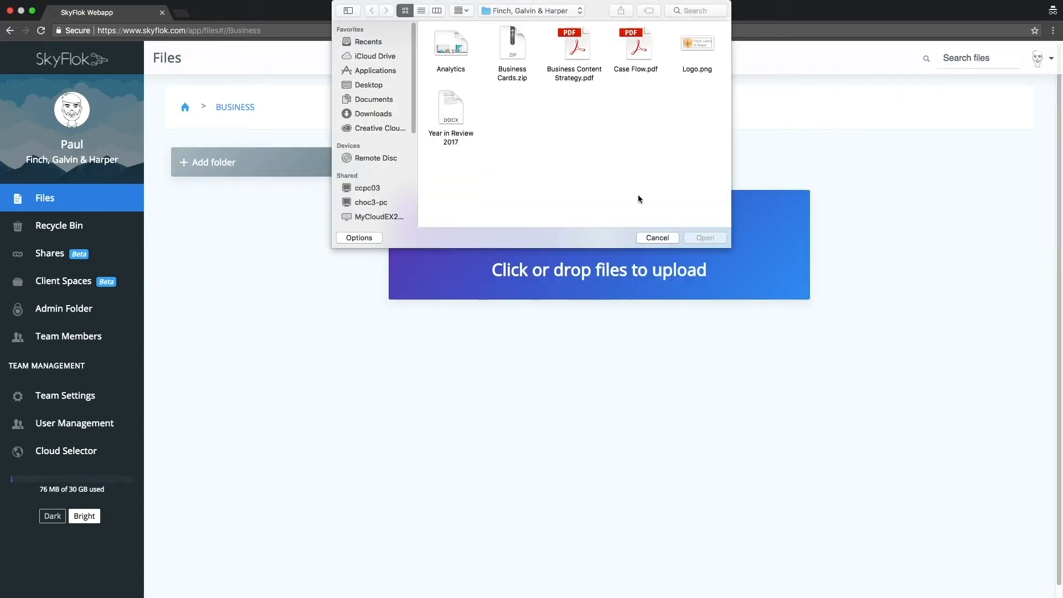
left_click_drag(636, 200, 431, 51)
left_click(698, 237)
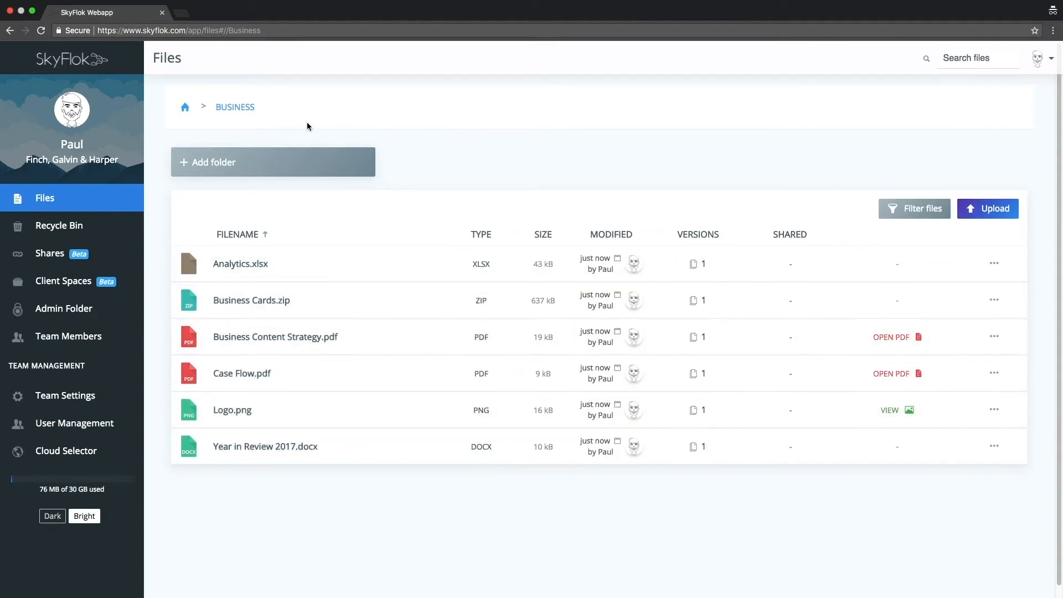
- Return to the home folder, search the team's files for "file", and clear the search
left_click(188, 109)
left_click(964, 62)
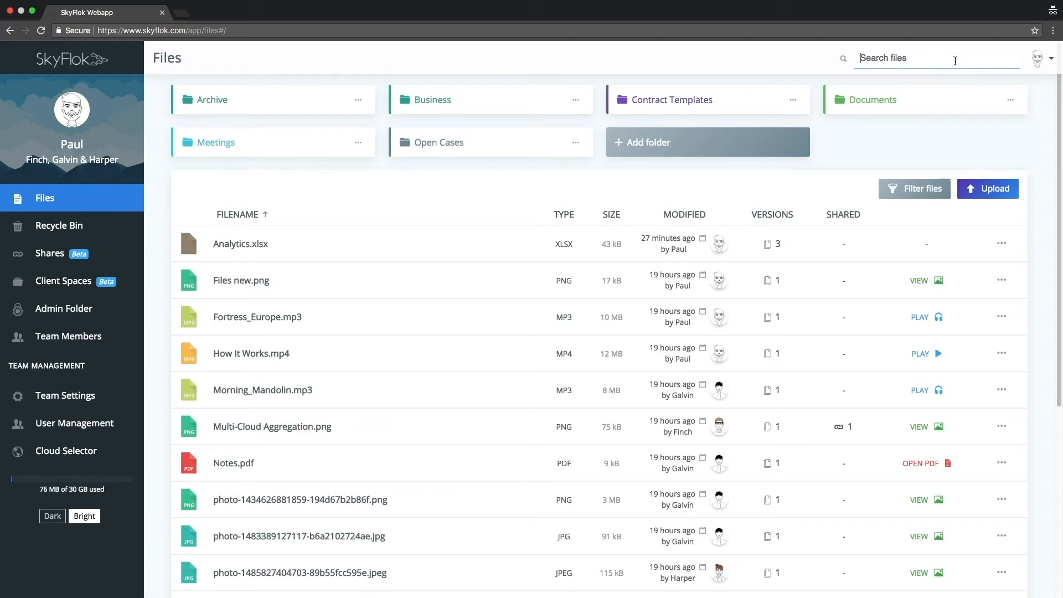
type("file")
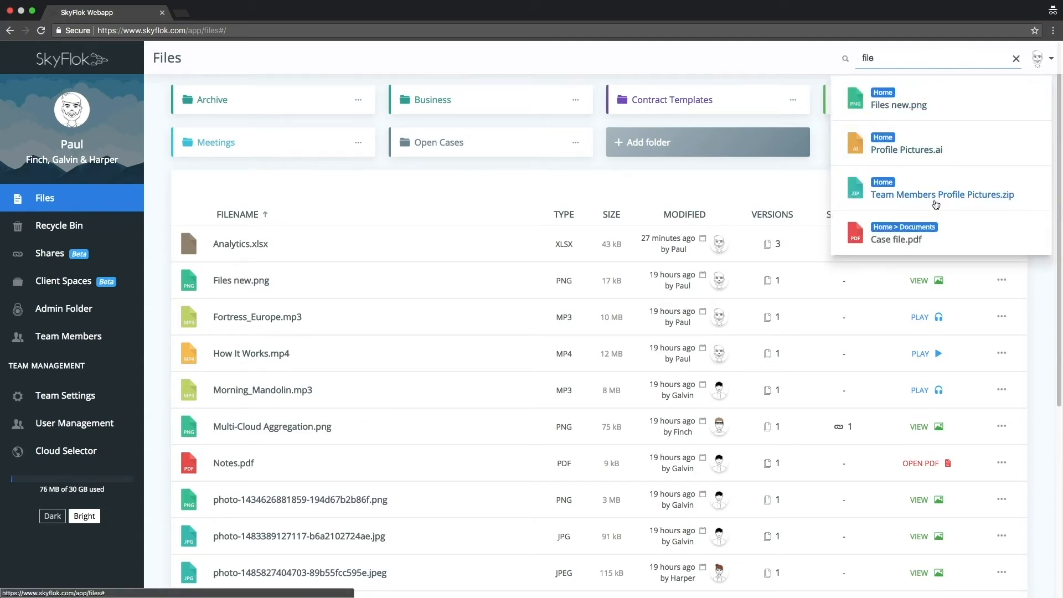
left_click(1016, 59)
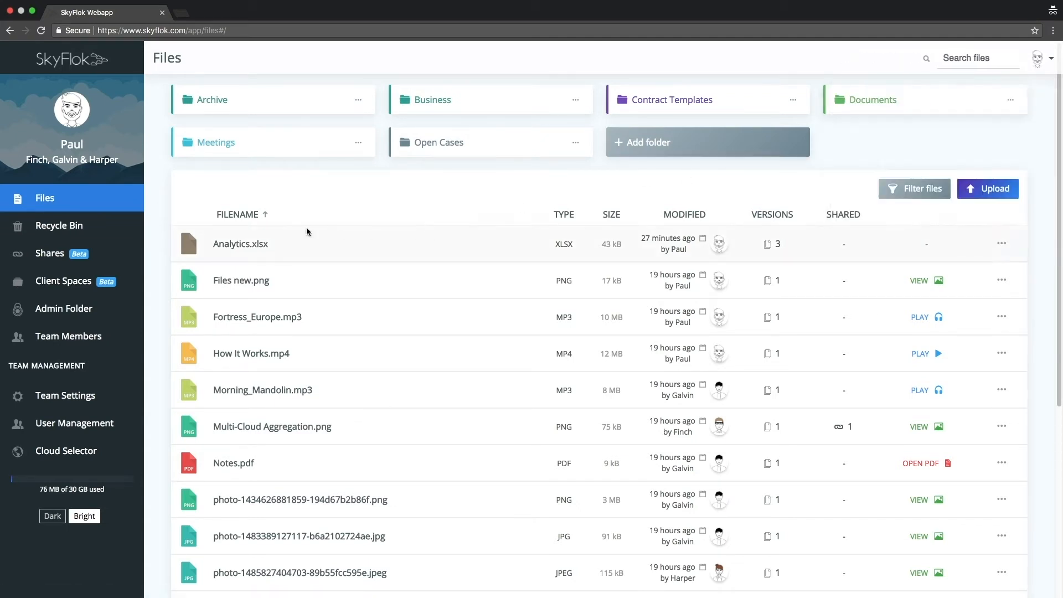
- Sort the file list in both directions by filename, type, size, modified, versions and shared, and return to ascending filename order
left_click(249, 214)
left_click(249, 214)
left_click(562, 216)
left_click(563, 216)
left_click(617, 215)
left_click(618, 219)
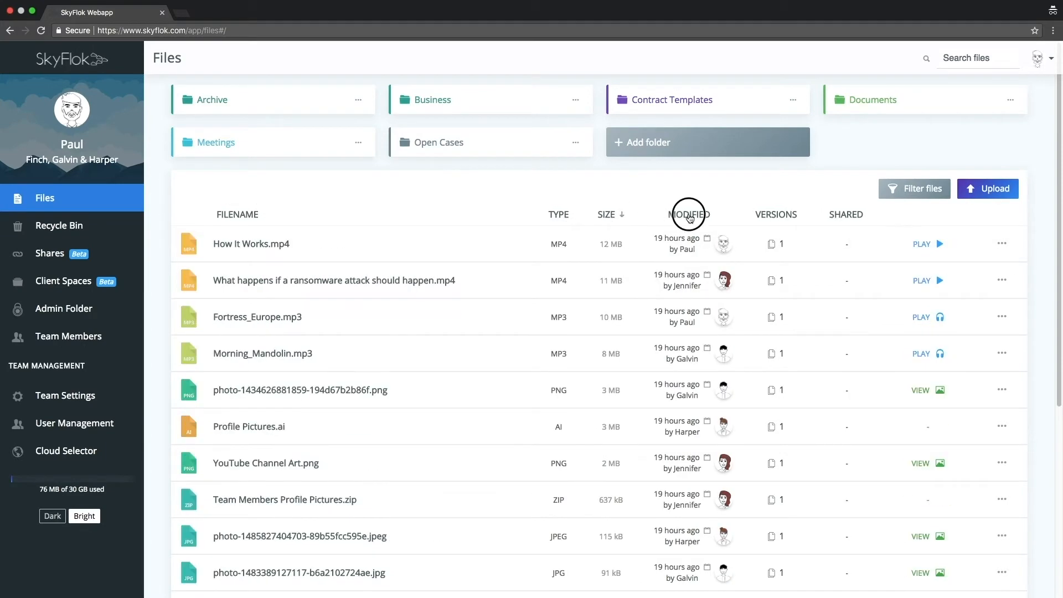
left_click(692, 218)
left_click(692, 219)
left_click(772, 219)
left_click(773, 221)
left_click(837, 215)
left_click(838, 216)
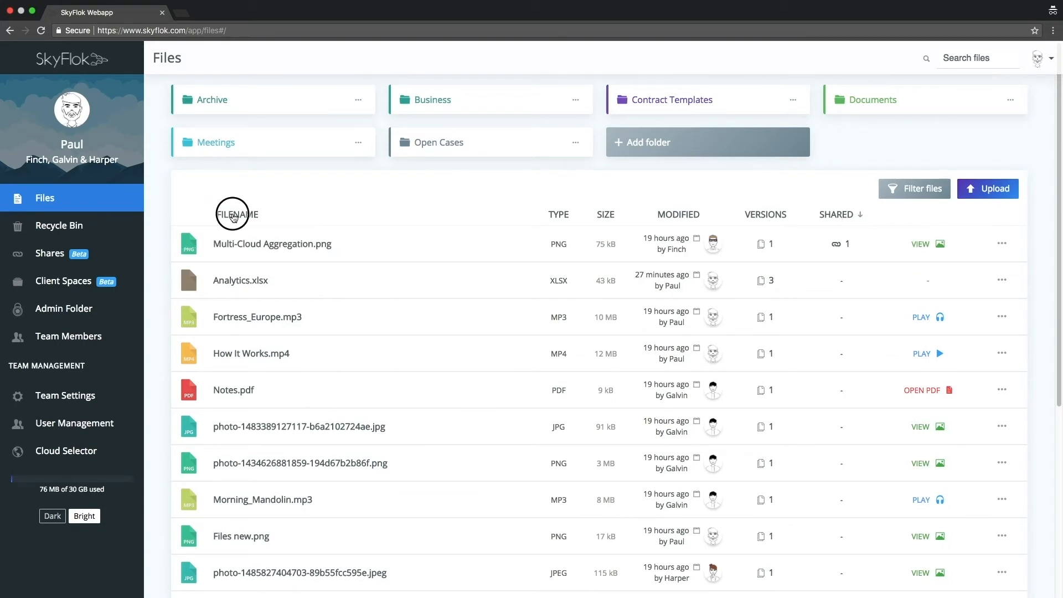
left_click(234, 217)
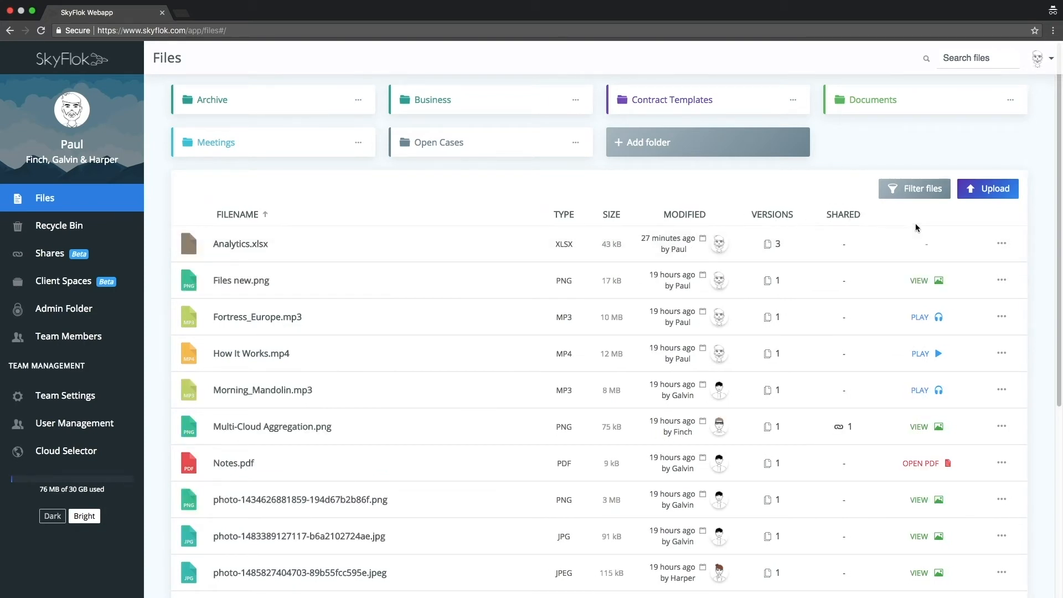
- Filter the file list to show only PDF files, and clear the filter again
left_click(923, 194)
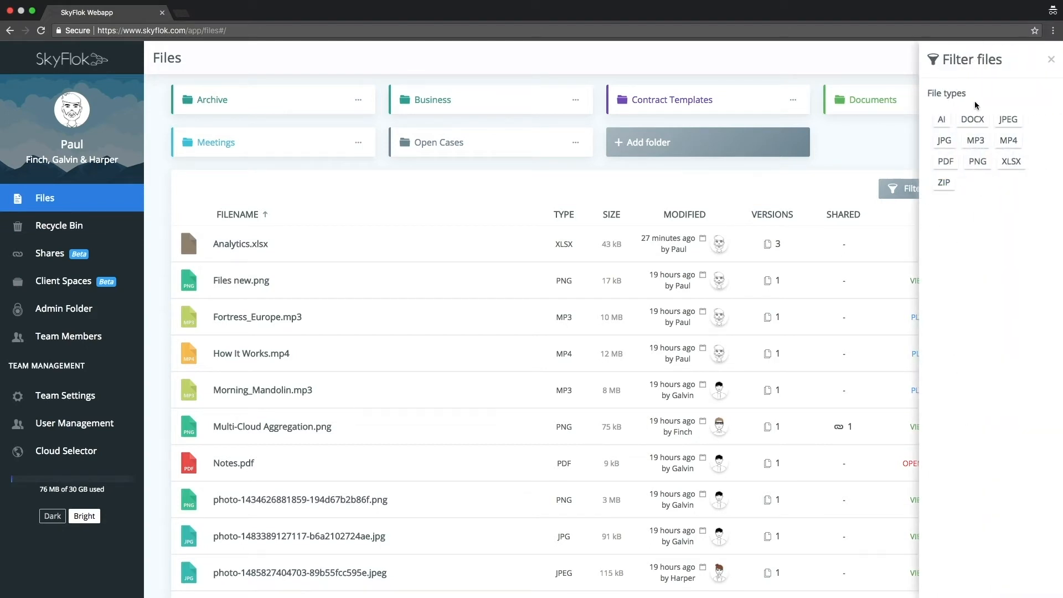
left_click(947, 162)
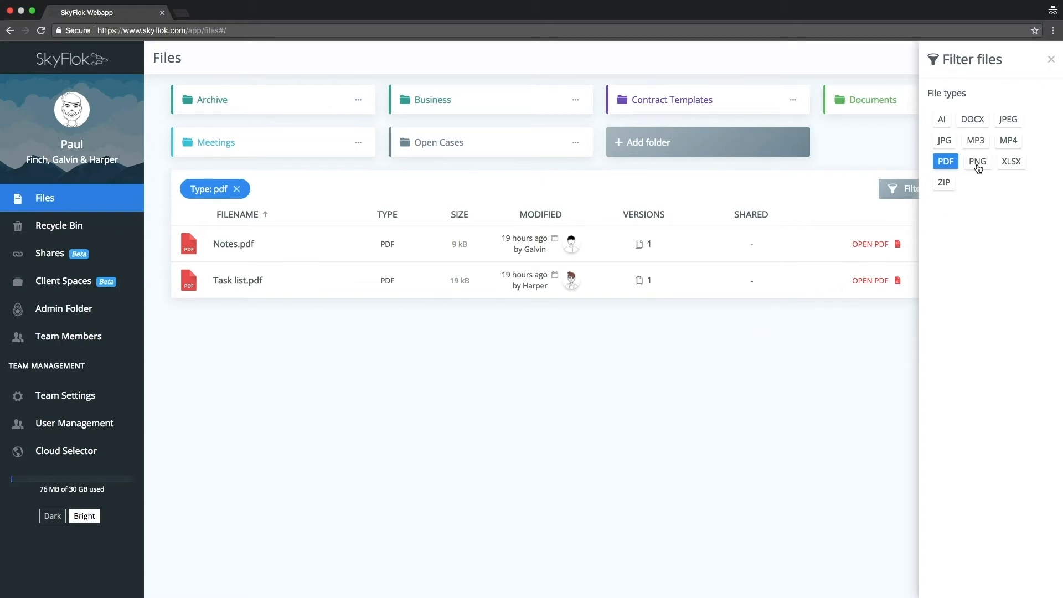
left_click(948, 162)
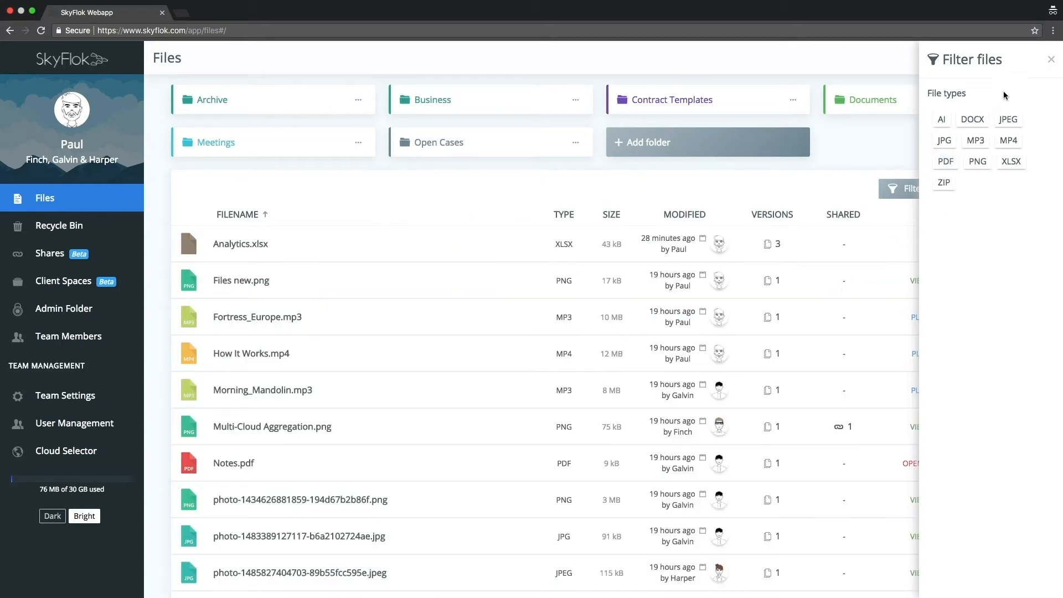
left_click(1050, 62)
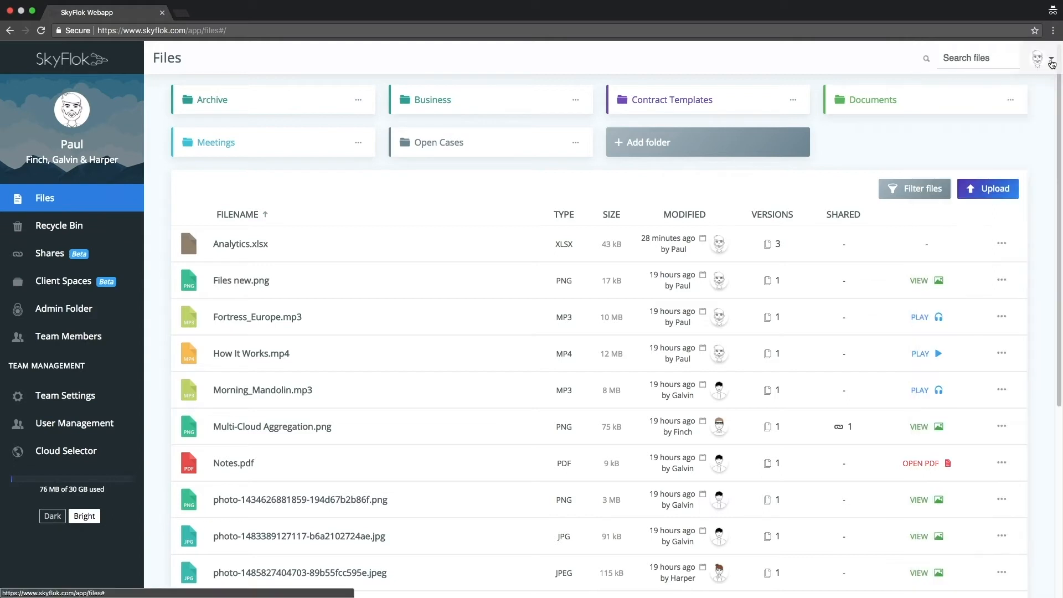
- Download Analytics.xlsx and Files new.png from the home folder, and dismiss the browser's download bar
left_click(249, 251)
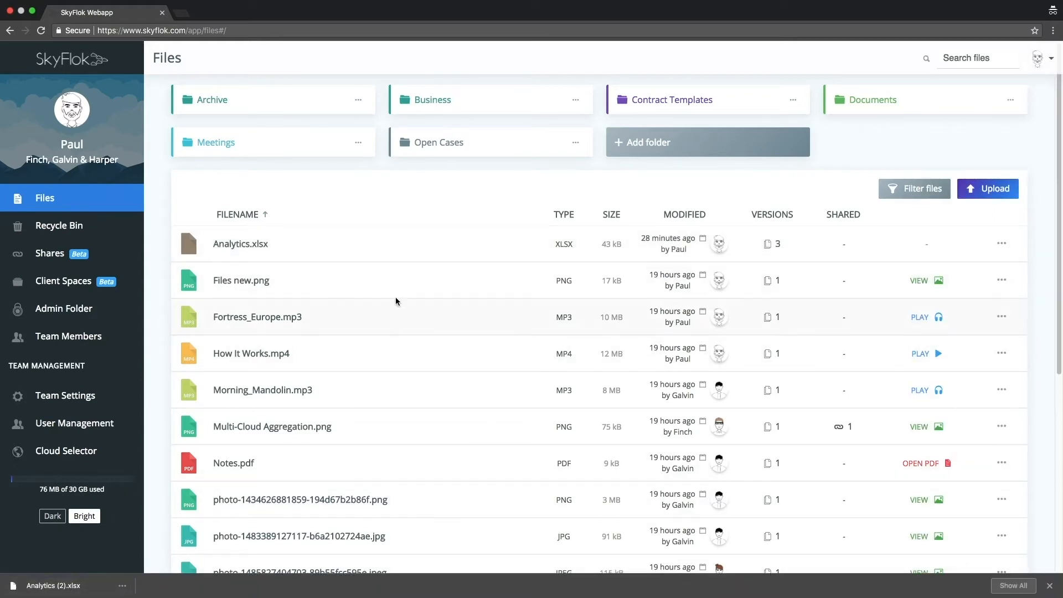
left_click(1001, 279)
left_click(947, 360)
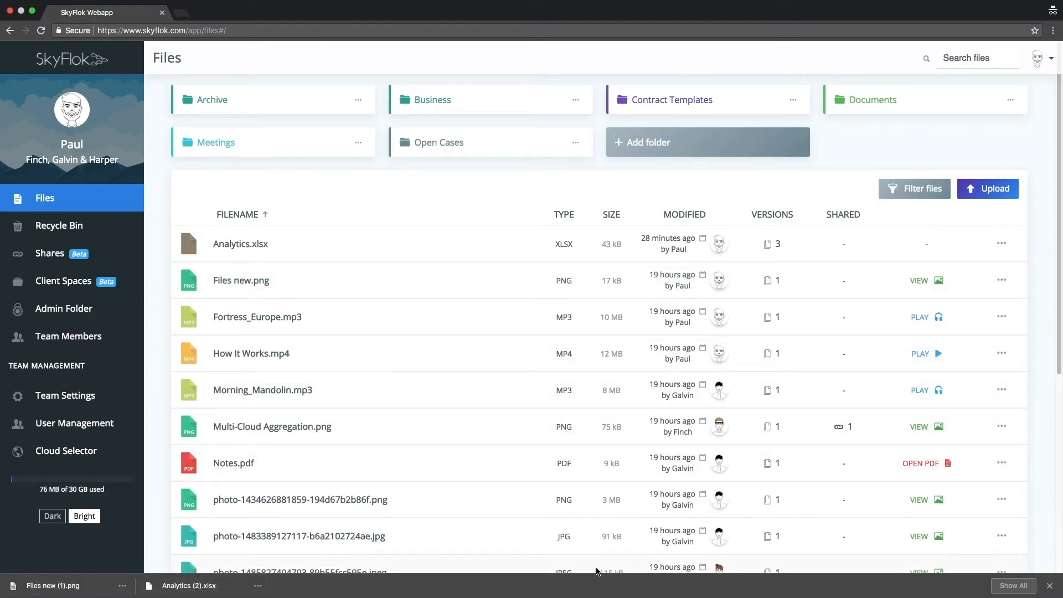
left_click(1049, 585)
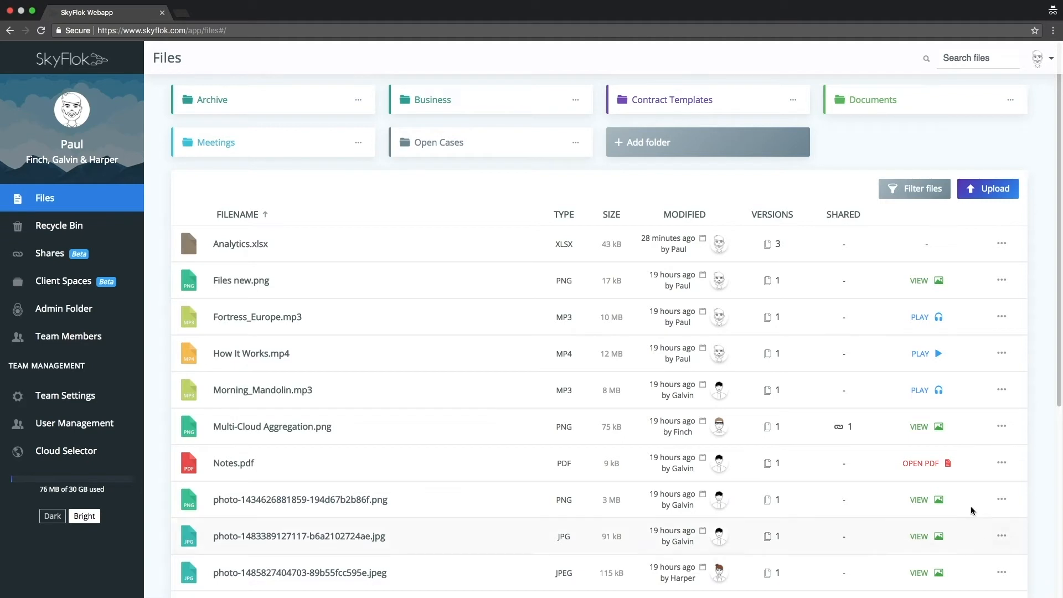
- Examine the version history, sharing status and file information of Analytics.xlsx, and close its details
left_click(777, 246)
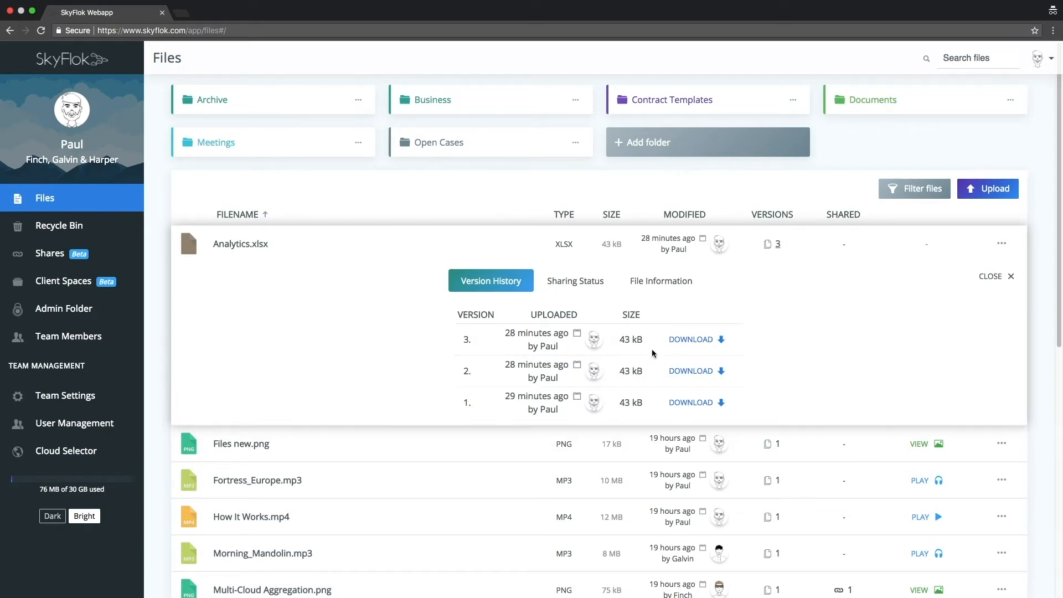
left_click(587, 286)
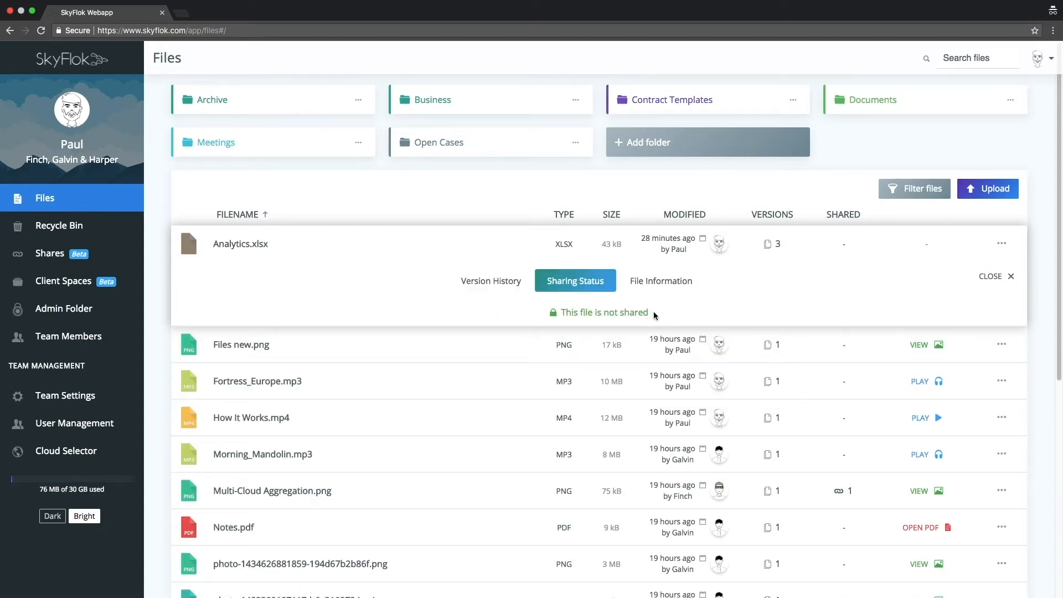
left_click(1009, 277)
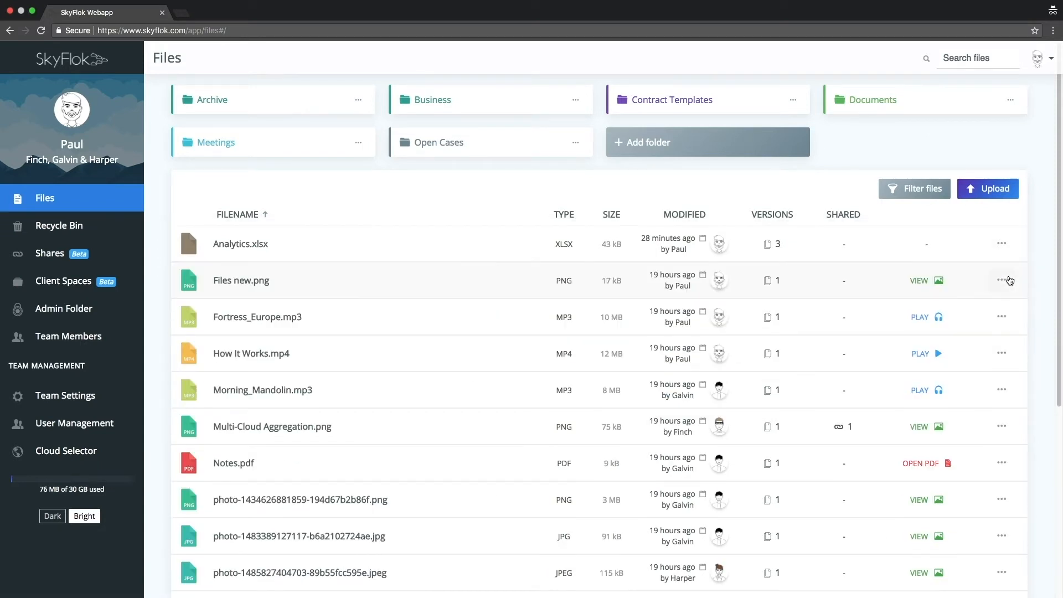
left_click(845, 250)
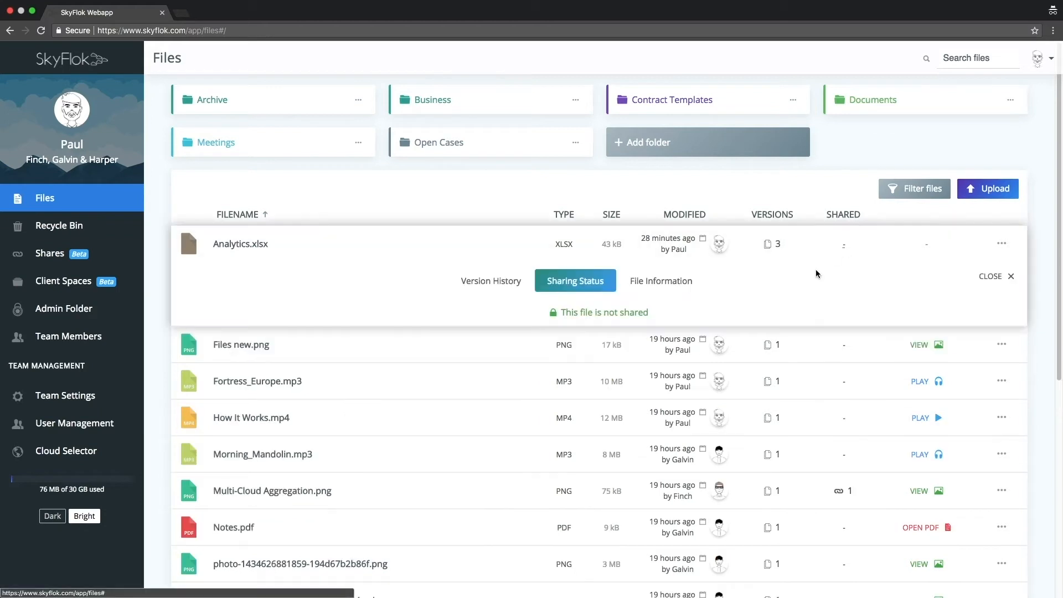
left_click(656, 289)
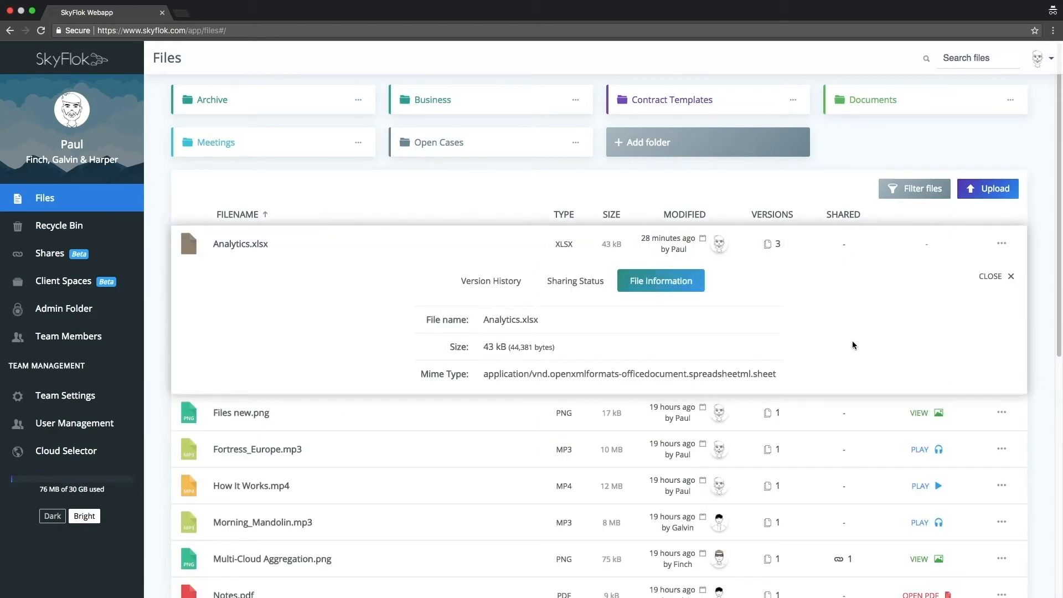
left_click(1011, 277)
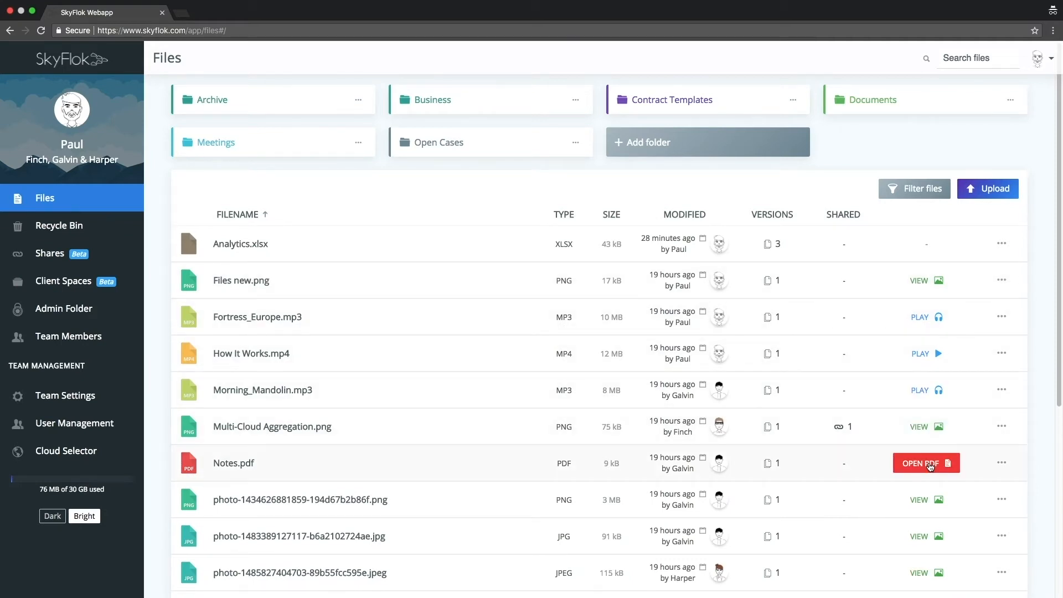
- Examine the available actions for Analytics.xlsx and for the Open Cases folder
left_click(1001, 243)
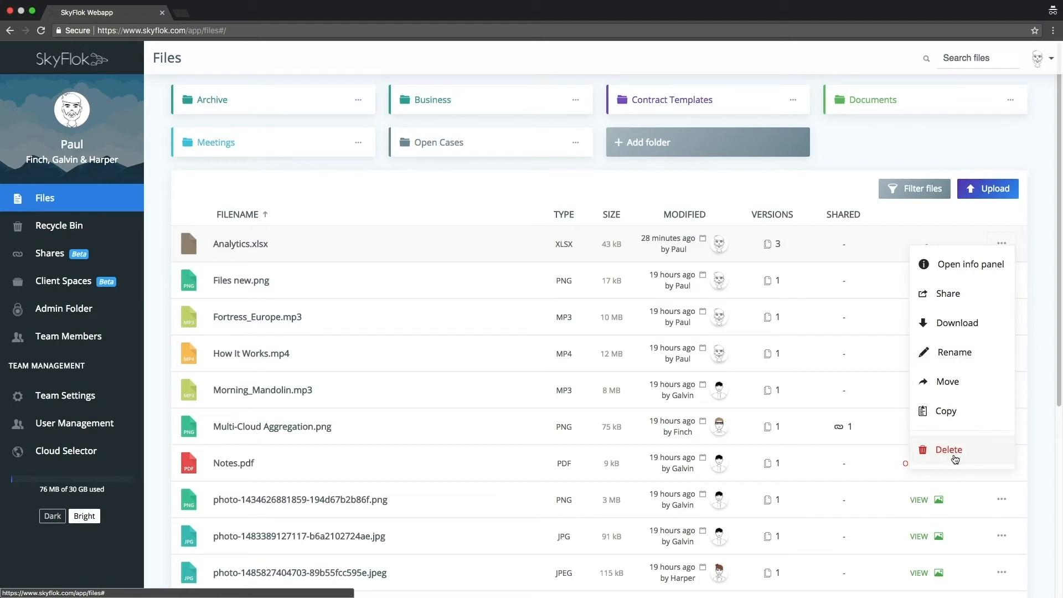
left_click(858, 184)
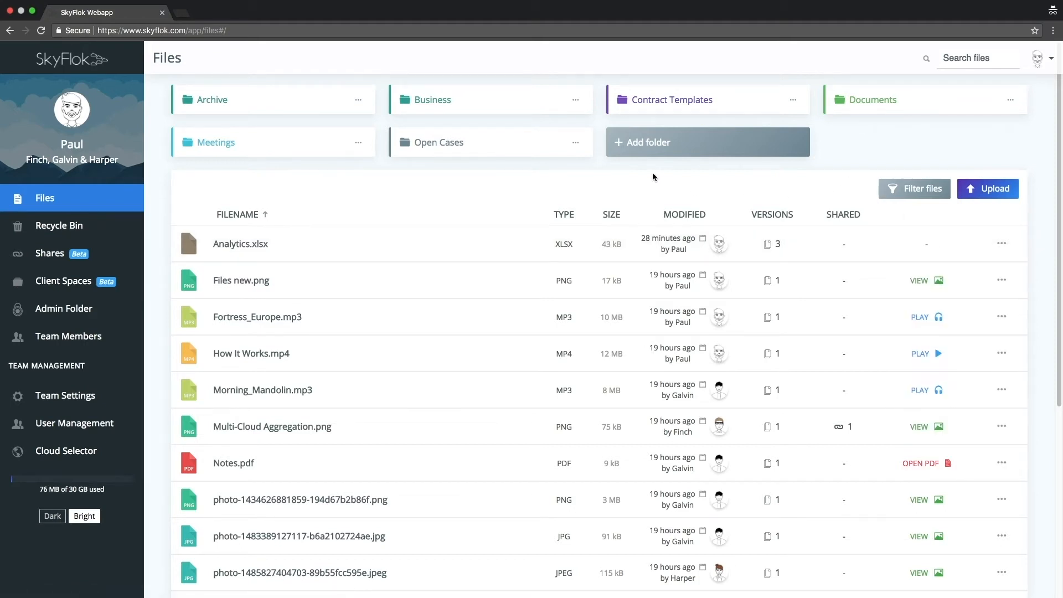
left_click(575, 143)
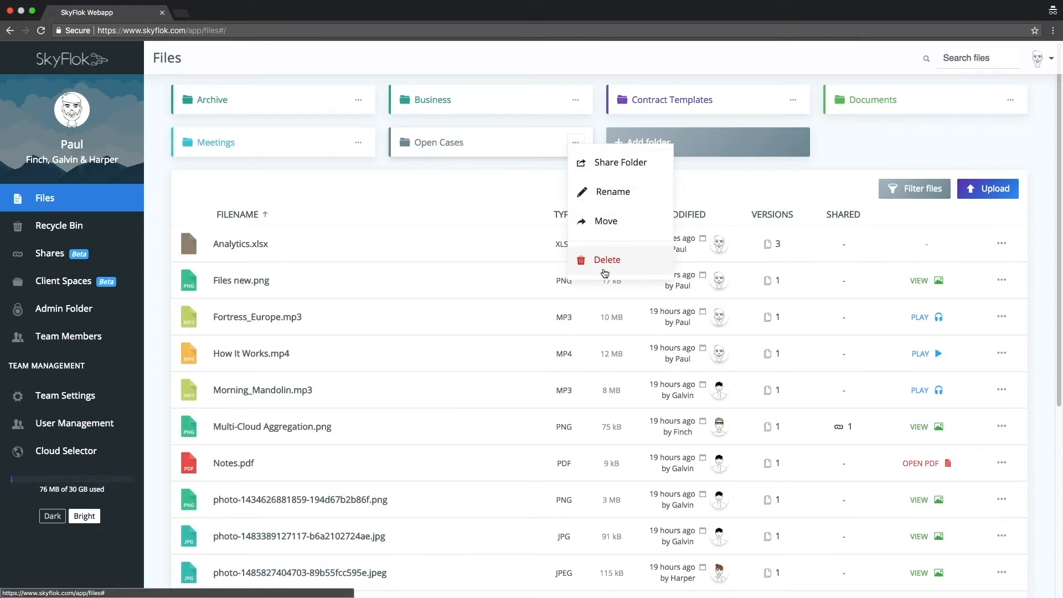
left_click(552, 177)
- Move Analytics.xlsx and the Contract Templates folder into Documents, and put Files new.png into the Recycle Bin
left_click_drag(244, 247, 868, 100)
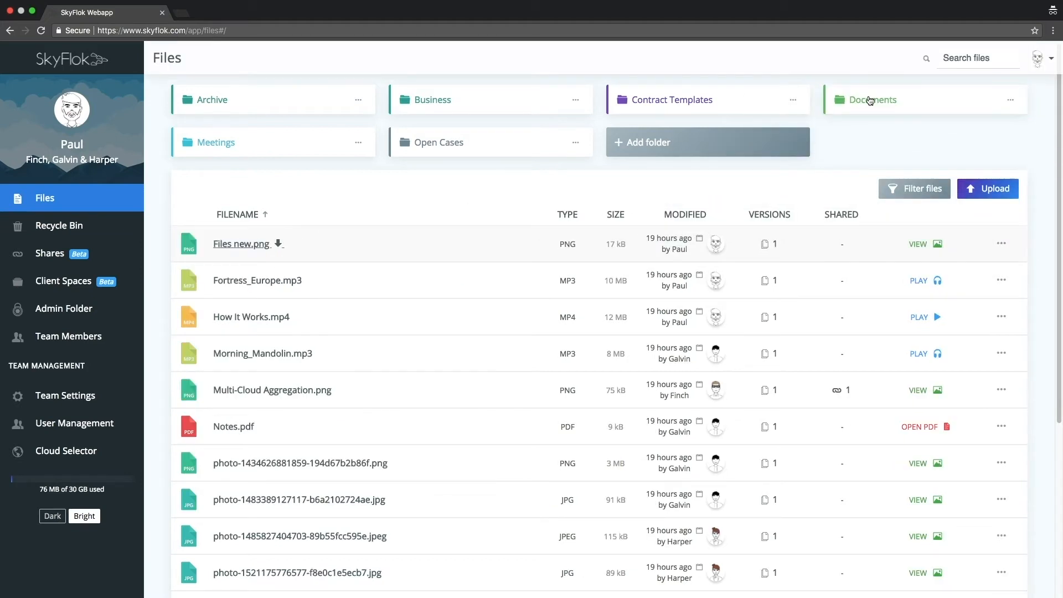
left_click_drag(723, 100, 857, 99)
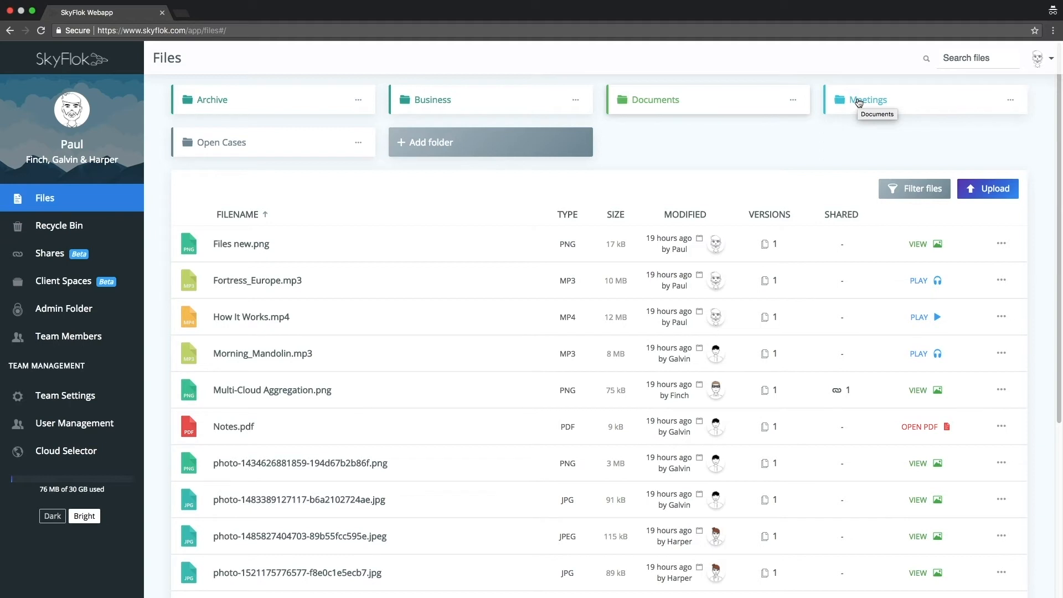
left_click(250, 249)
left_click_drag(250, 248, 88, 232)
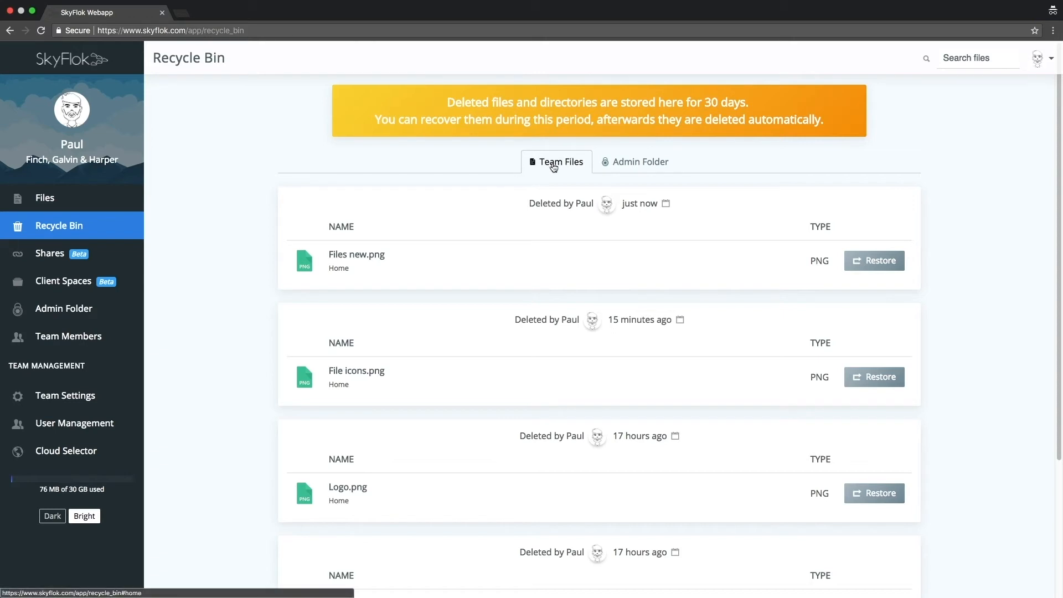
- View the deleted items of the Admin Folder, and restore Files new.png from the deleted team files
left_click(627, 166)
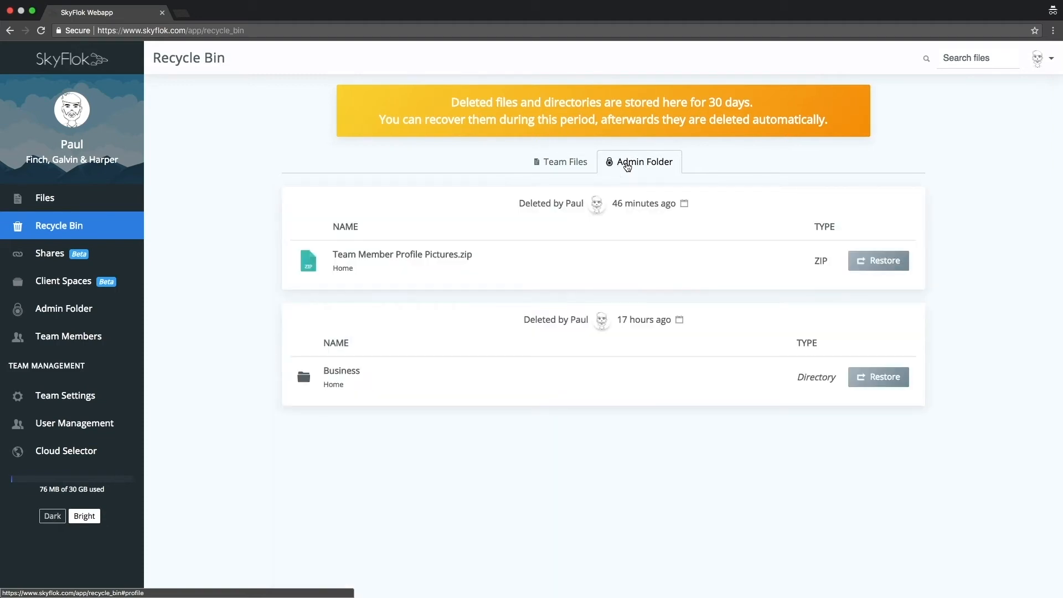
left_click(550, 165)
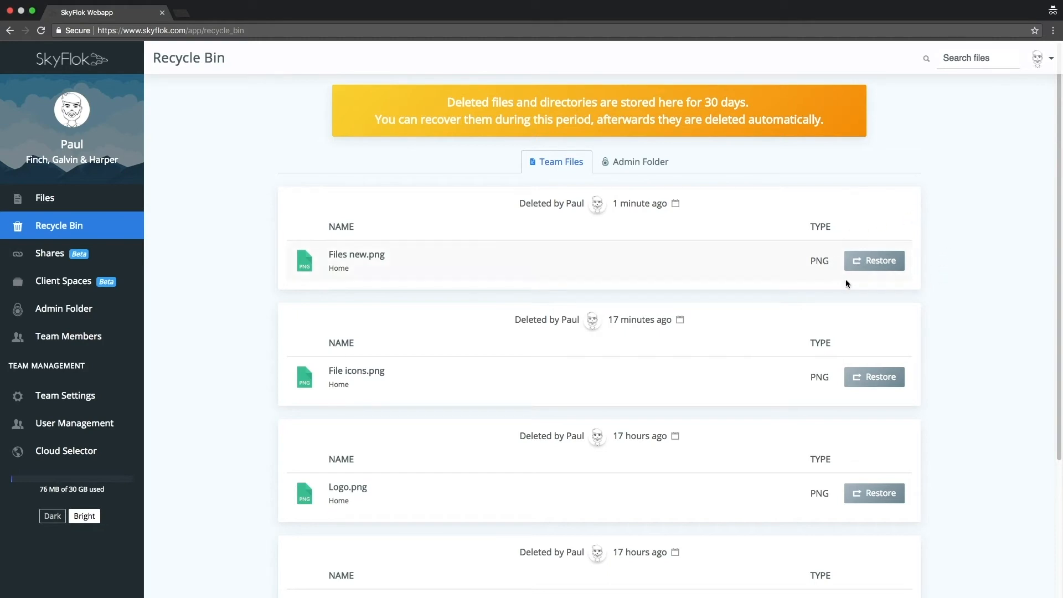
left_click(877, 267)
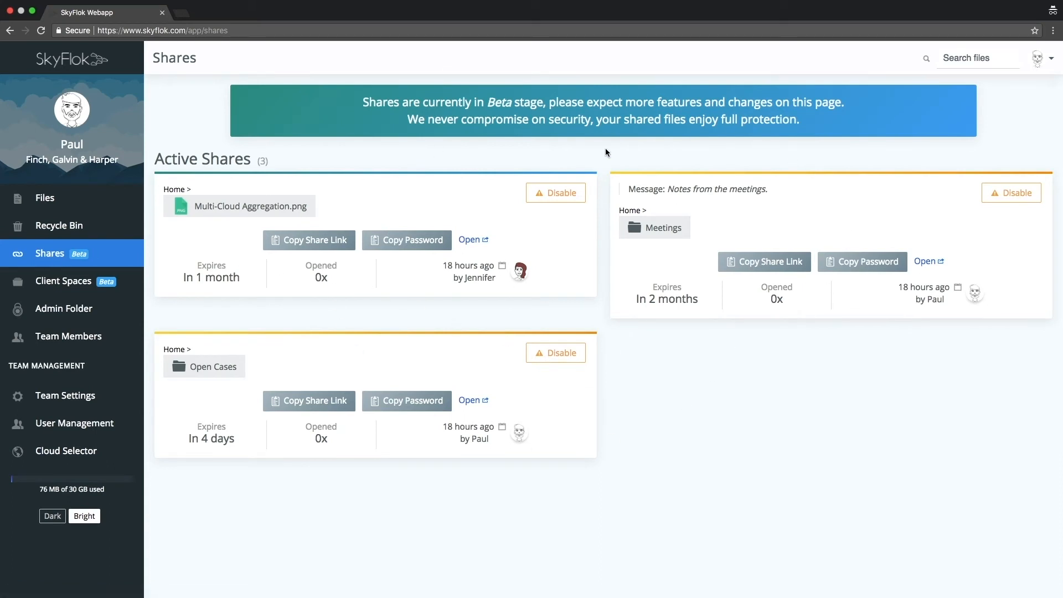
- Share Files new.png for 60 days with password protection and the message "Here are the new file"
left_click(85, 204)
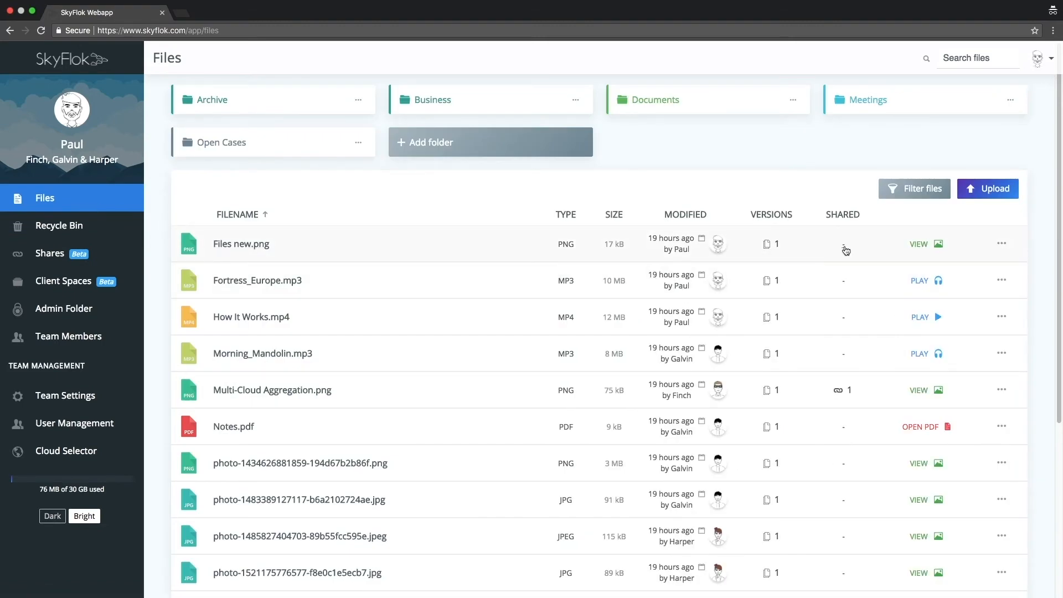
left_click(1000, 243)
left_click(953, 287)
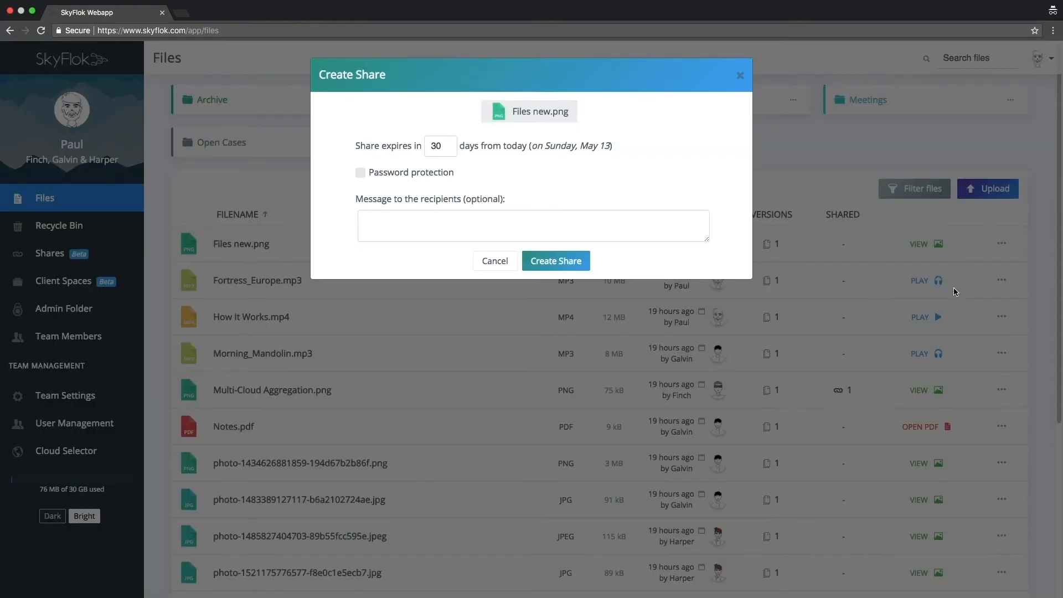
left_click_drag(446, 146, 423, 149)
type("60")
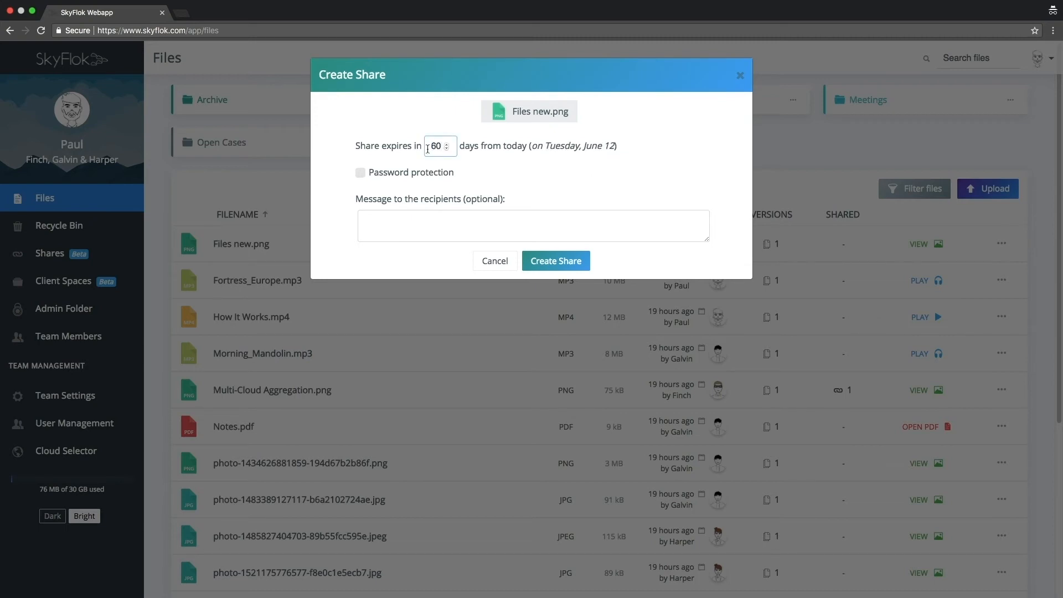
left_click(360, 176)
left_click(393, 217)
type("Here")
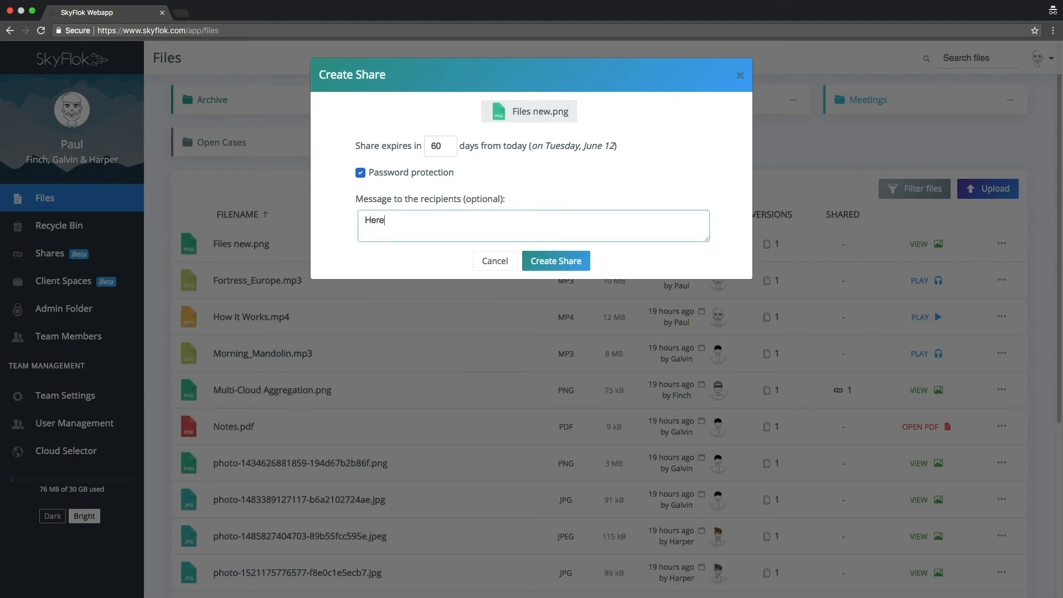
type(" are the new files.")
left_click(540, 261)
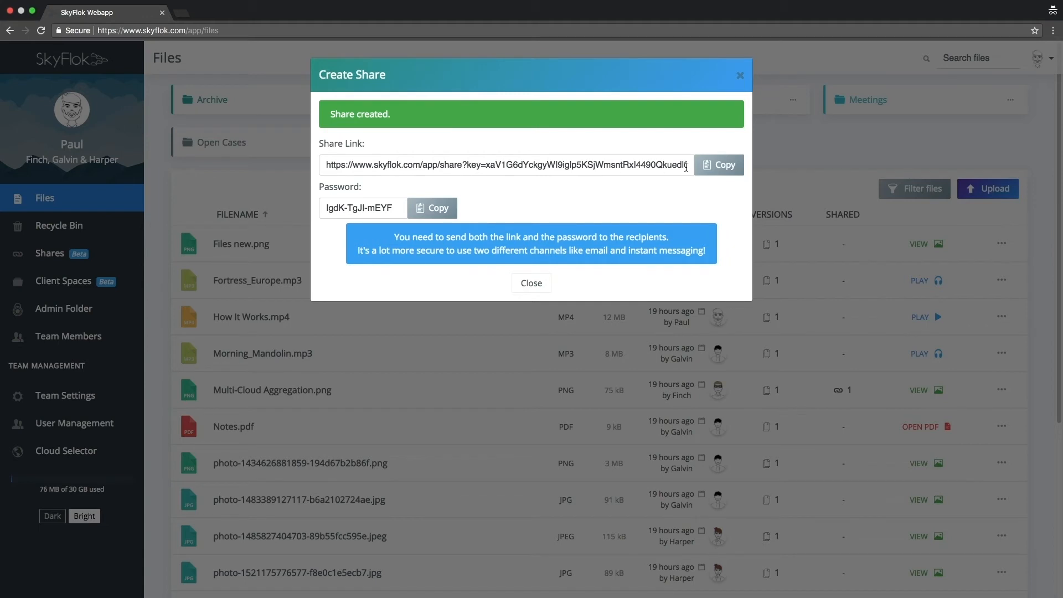
- Copy the new share's link and password, and go to the overview of active shares
left_click(710, 167)
left_click(425, 209)
left_click(528, 283)
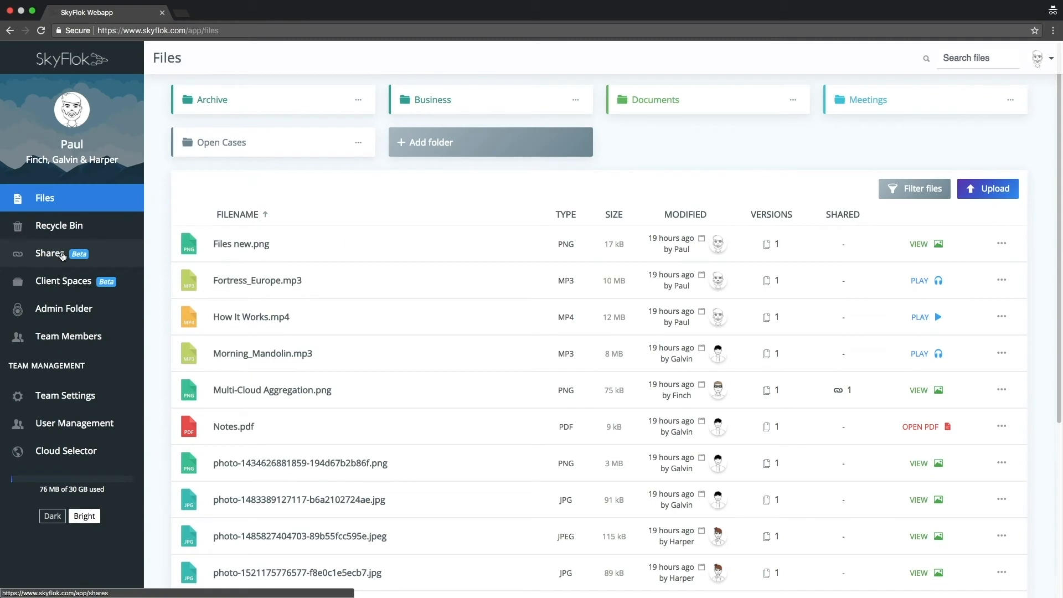
left_click(62, 256)
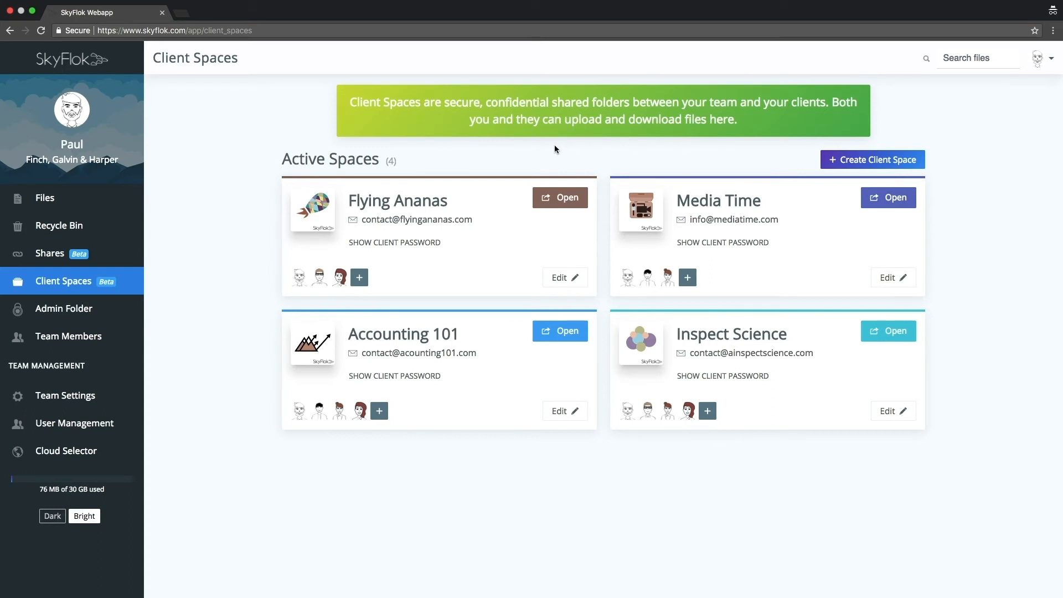
- View the files in the Flying Ananas client space, close it, and reveal its client password
left_click(558, 206)
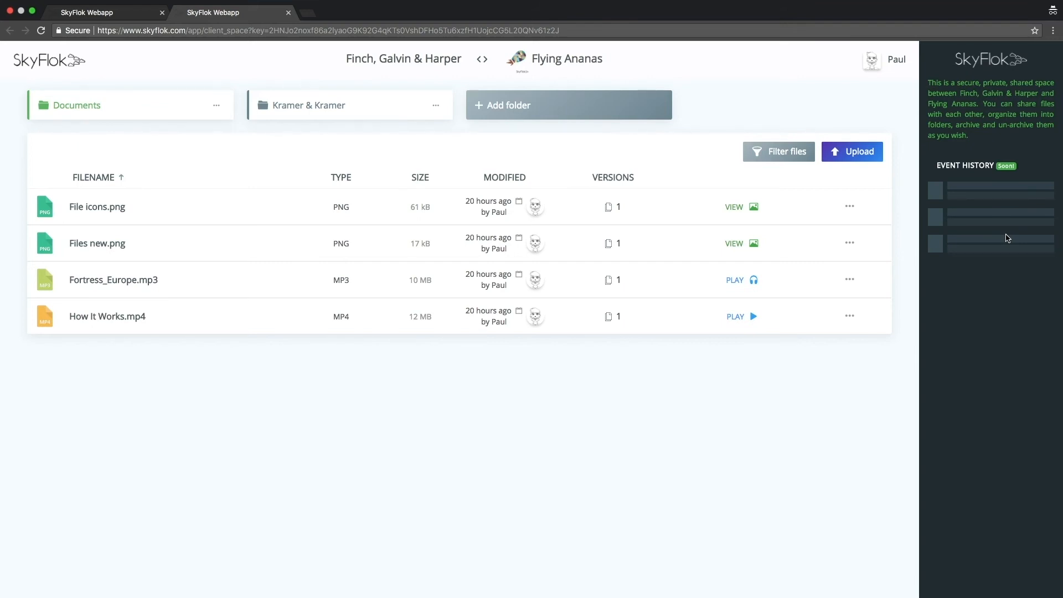
left_click(288, 12)
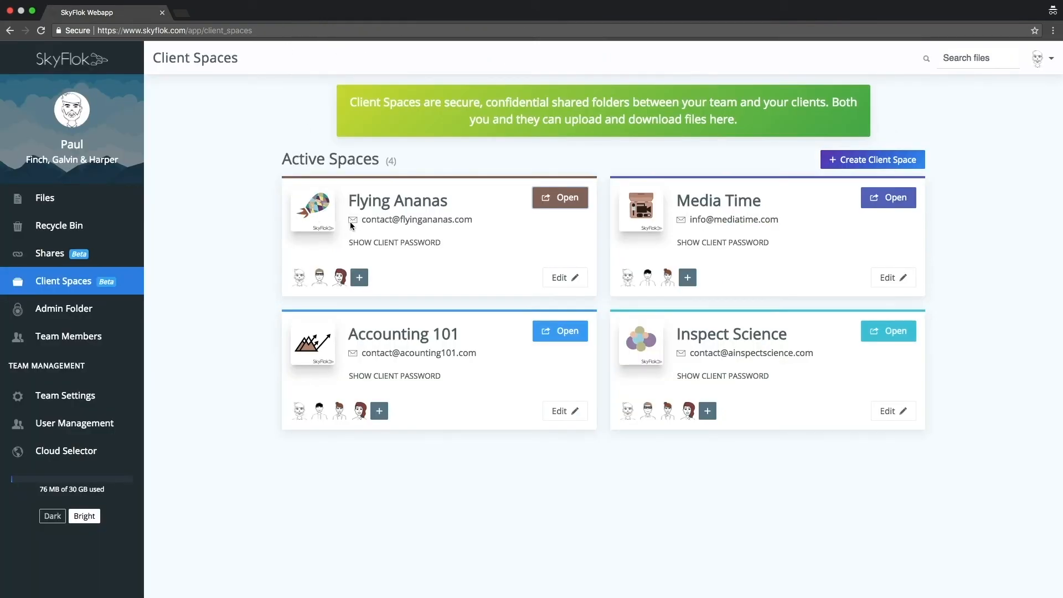
left_click(391, 243)
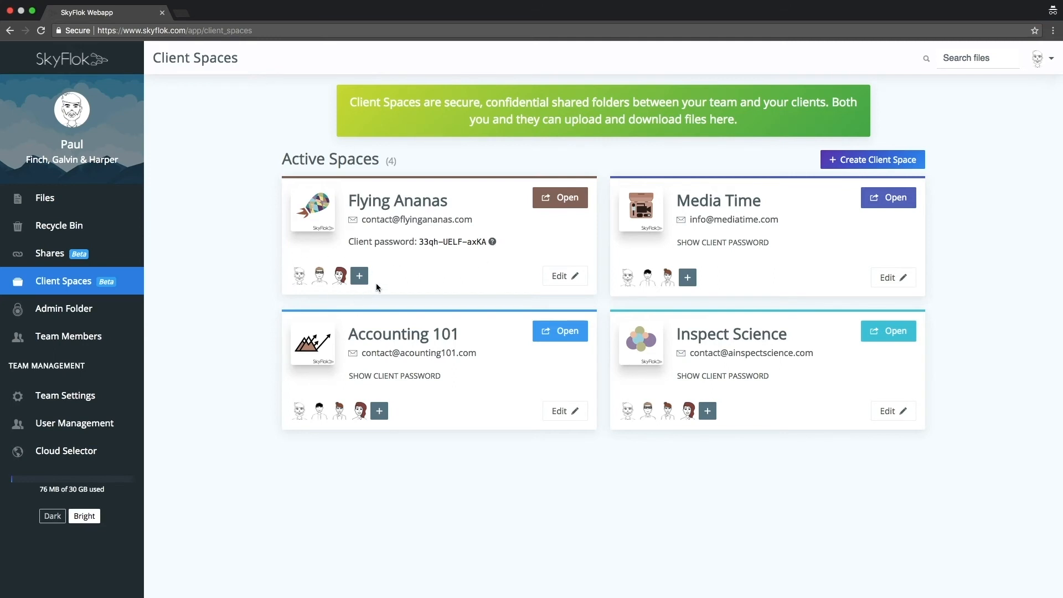
- Add the third listed team member as a space manager of the Flying Ananas client space and save
left_click(562, 276)
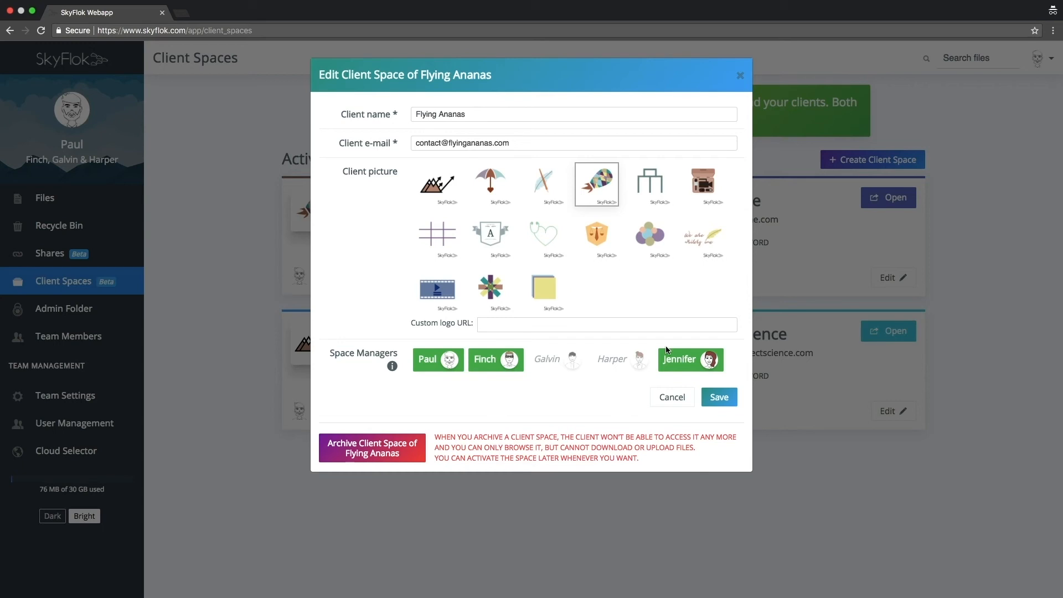
left_click(556, 367)
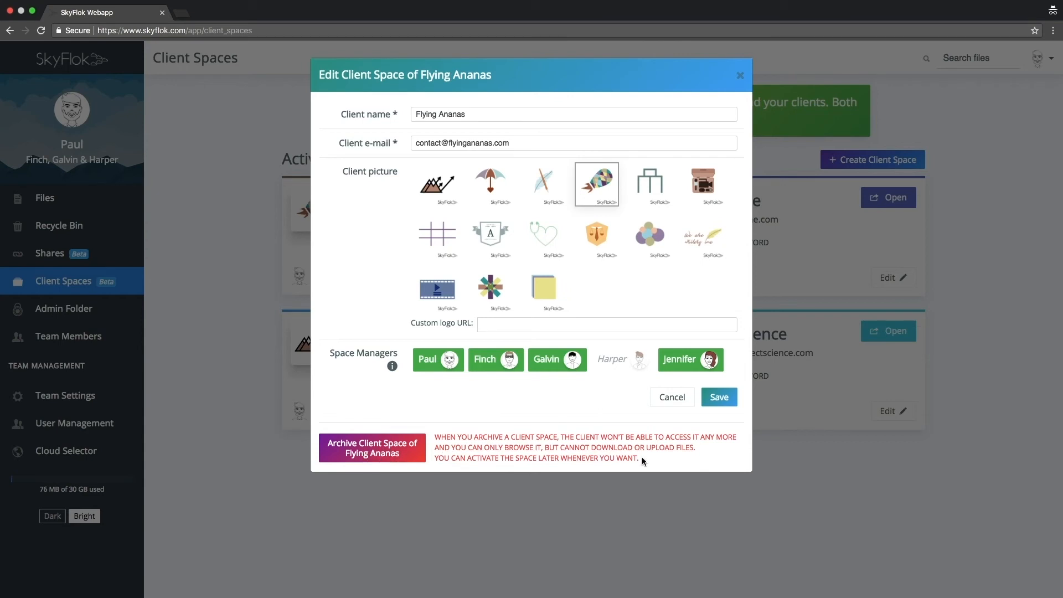
left_click(718, 398)
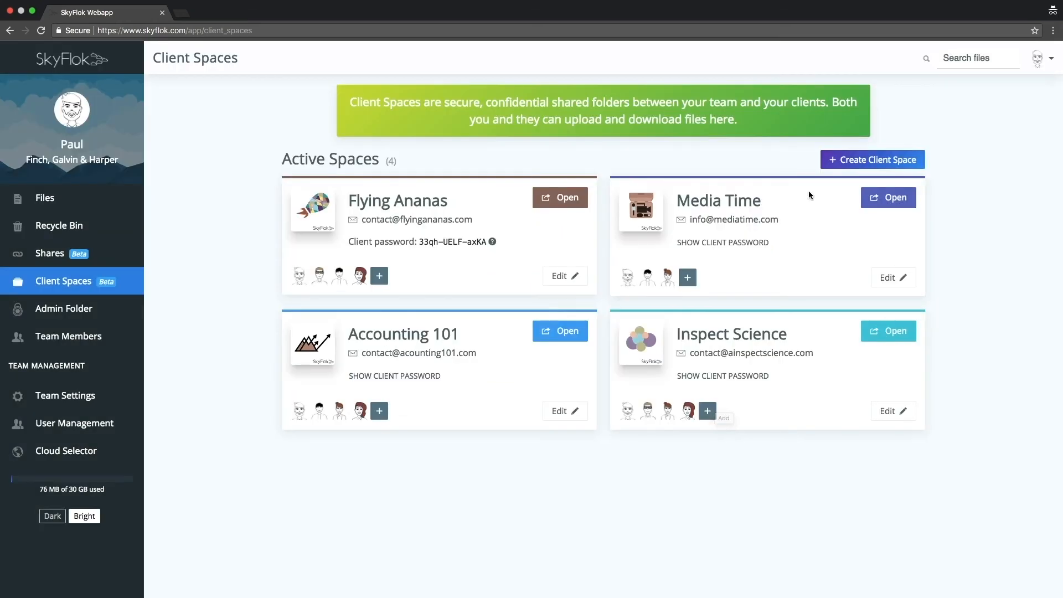
- Start a new client space named Doctor Heart with the client's e-mail address and the stethoscope heart picture
left_click(853, 159)
left_click(419, 113)
type("Doctor Heart")
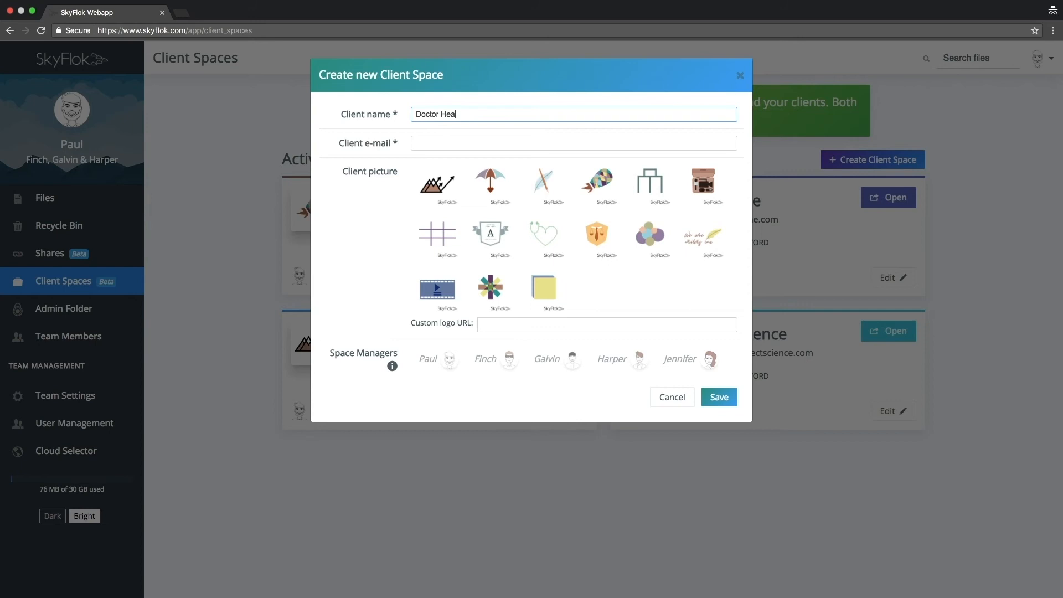
left_click(423, 146)
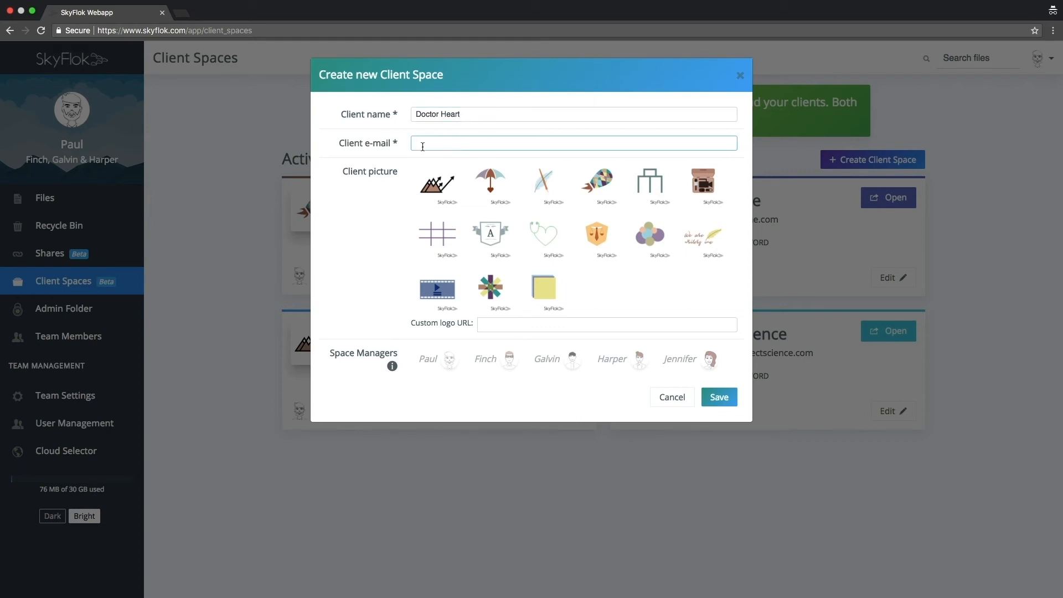
left_click(546, 243)
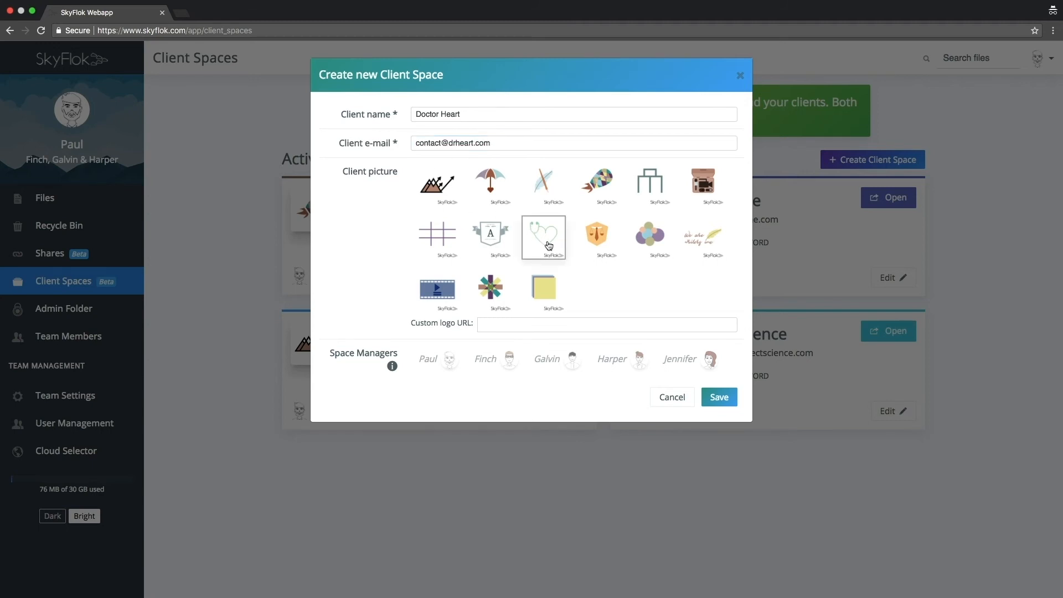
- Assign the first, third and fifth listed team members as space managers and save the new client space
left_click(457, 364)
left_click(570, 361)
left_click(676, 367)
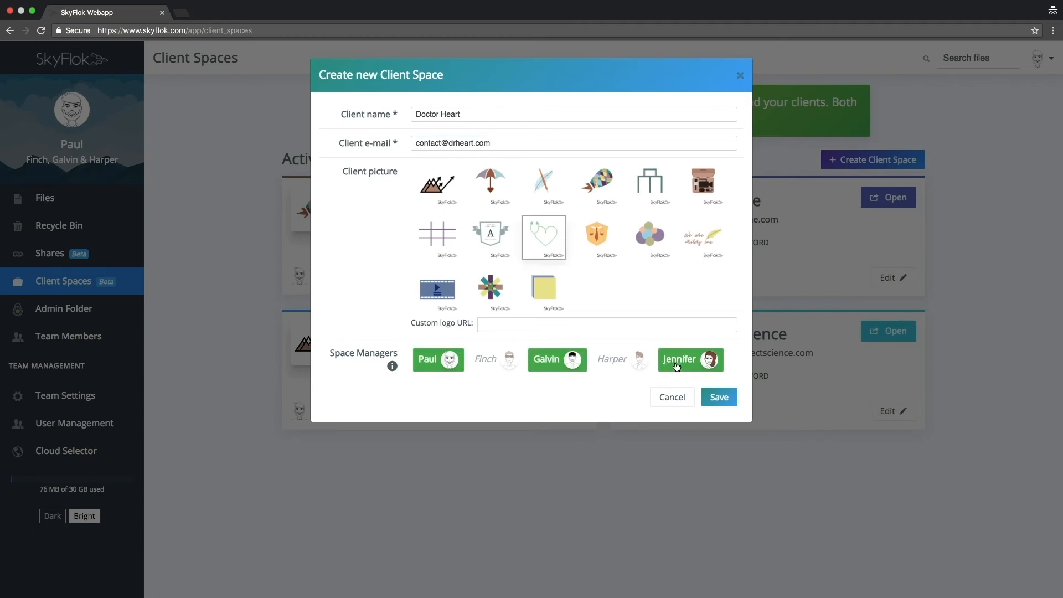
left_click(718, 399)
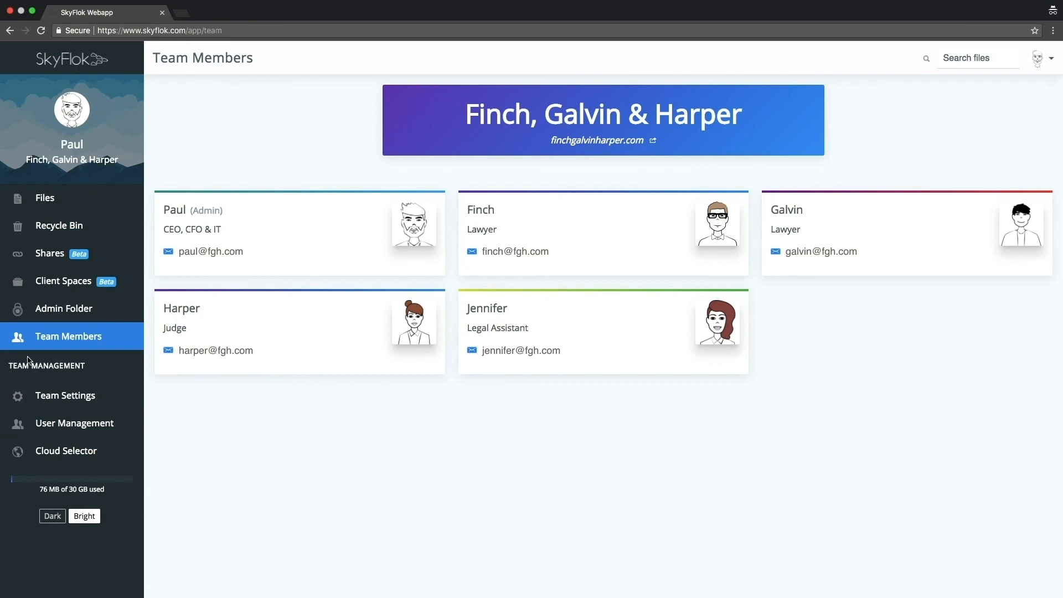
- Open the team settings for editing, and send an invitation to a new member's e-mail address
left_click(63, 401)
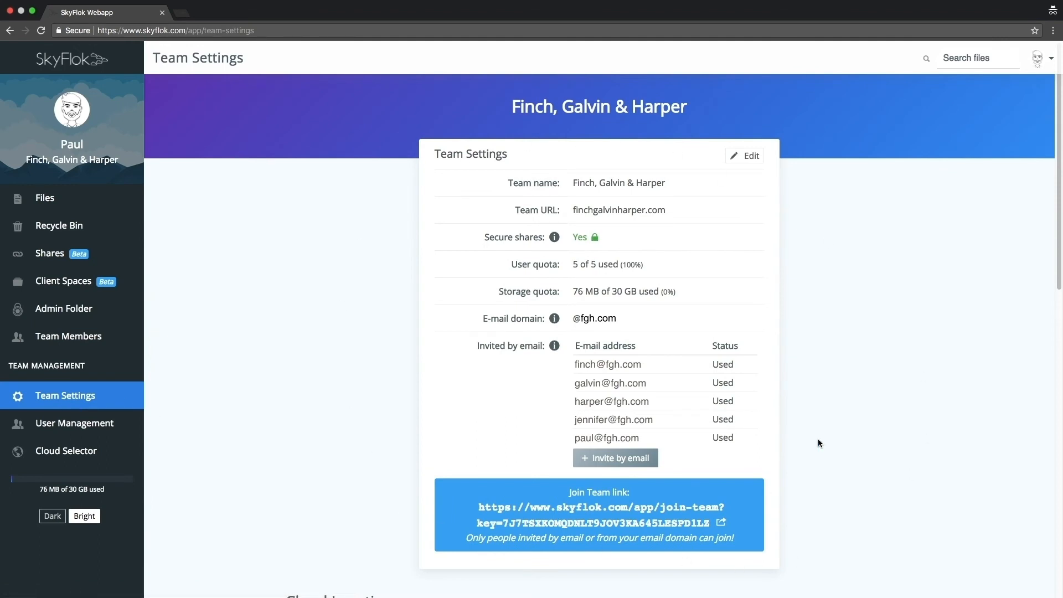
left_click(743, 158)
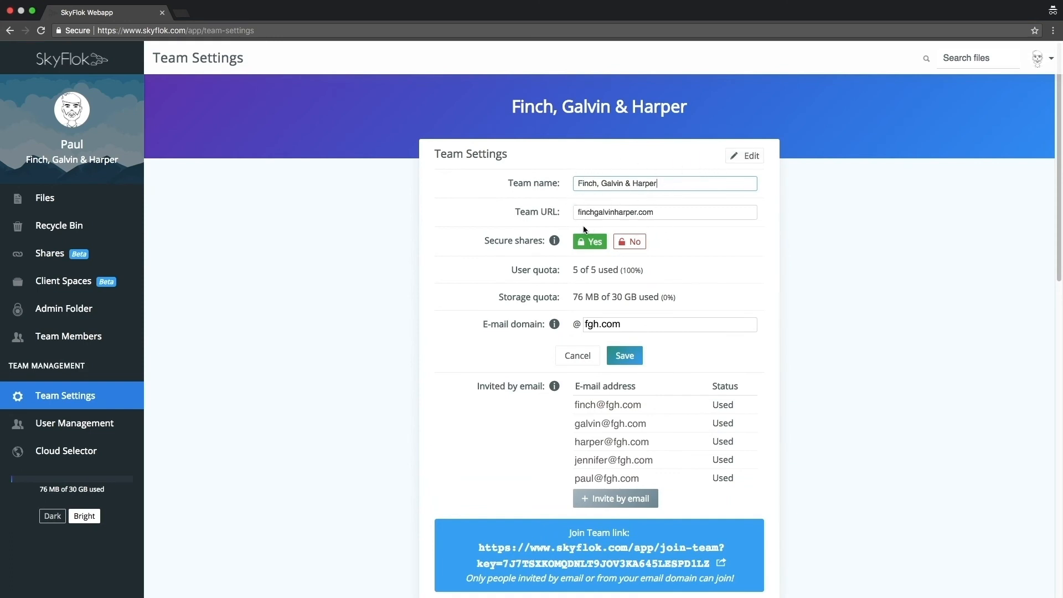
mouse_move(554, 241)
left_click(631, 498)
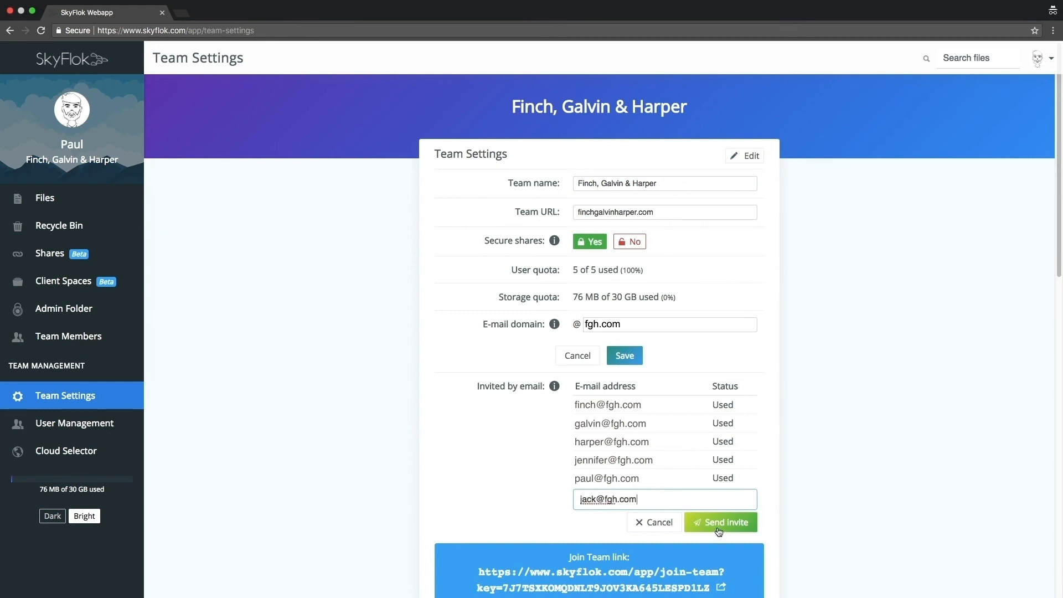
left_click(719, 522)
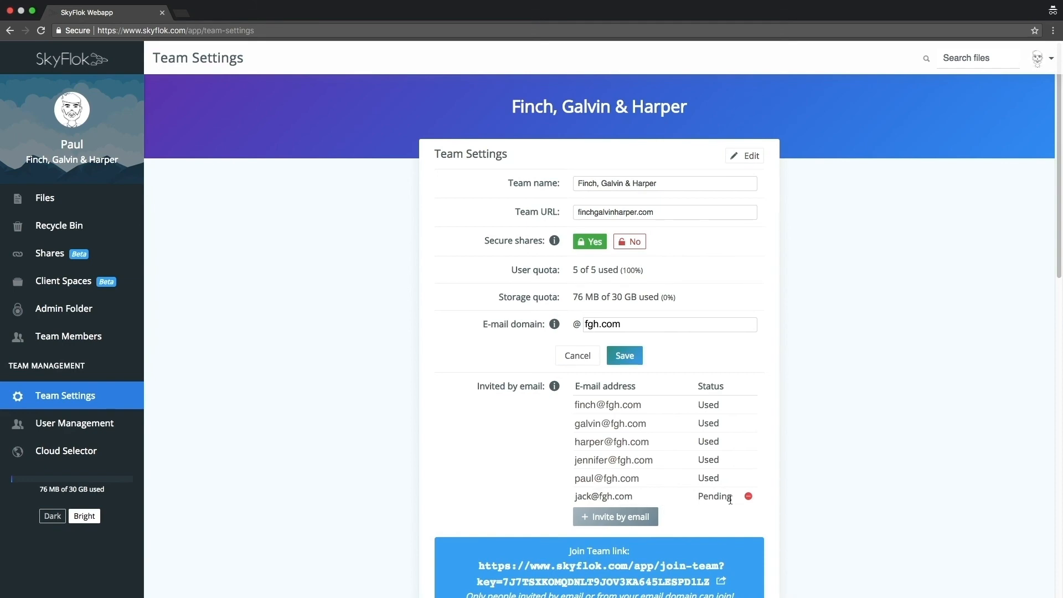
scroll(702, 512, "down", 10)
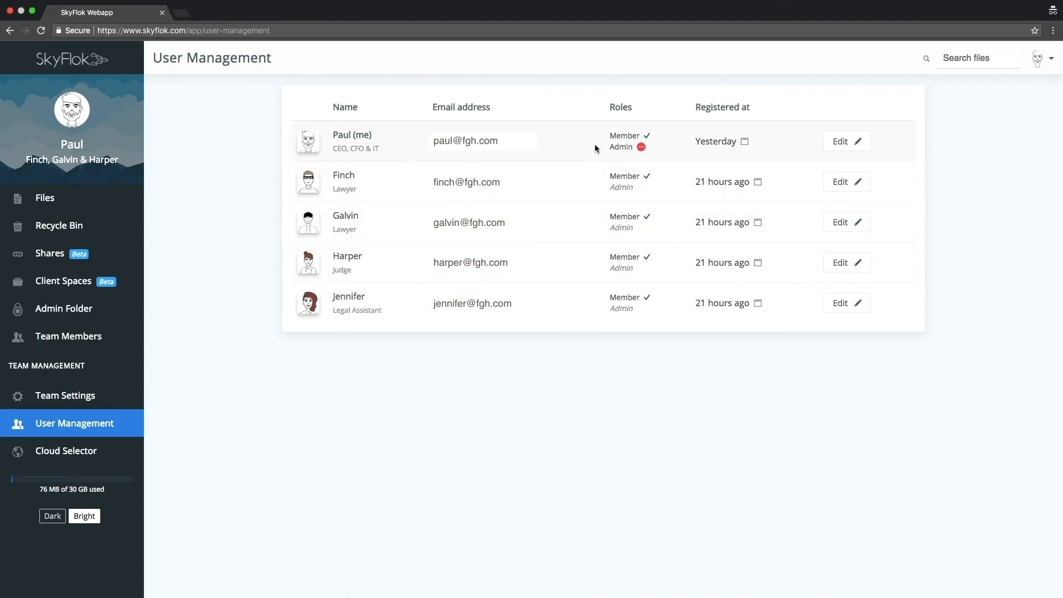
- Grant the admin role to the second listed user, and view that user's account details without changing them
left_click(641, 188)
left_click(849, 182)
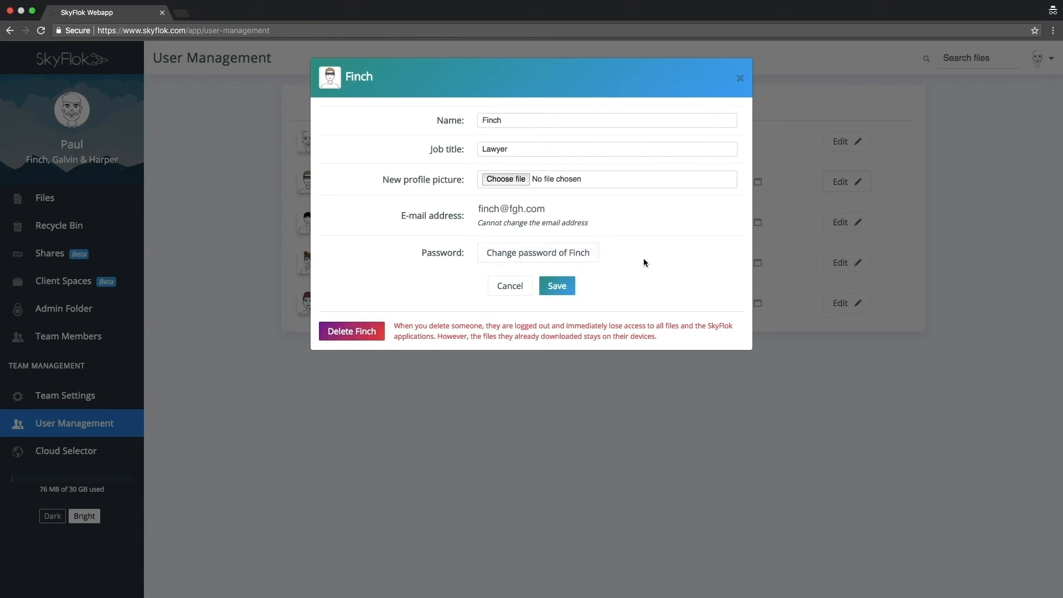
left_click(740, 81)
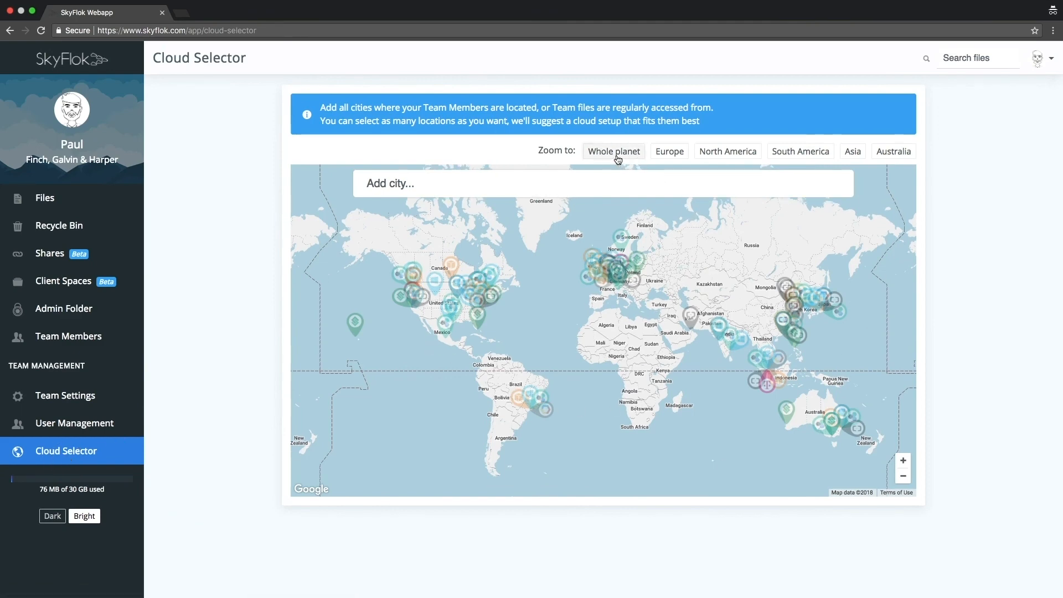
- Examine the available cloud locations on the map for Europe, North America, South America, Asia and Australia, ending with the whole planet
left_click(668, 158)
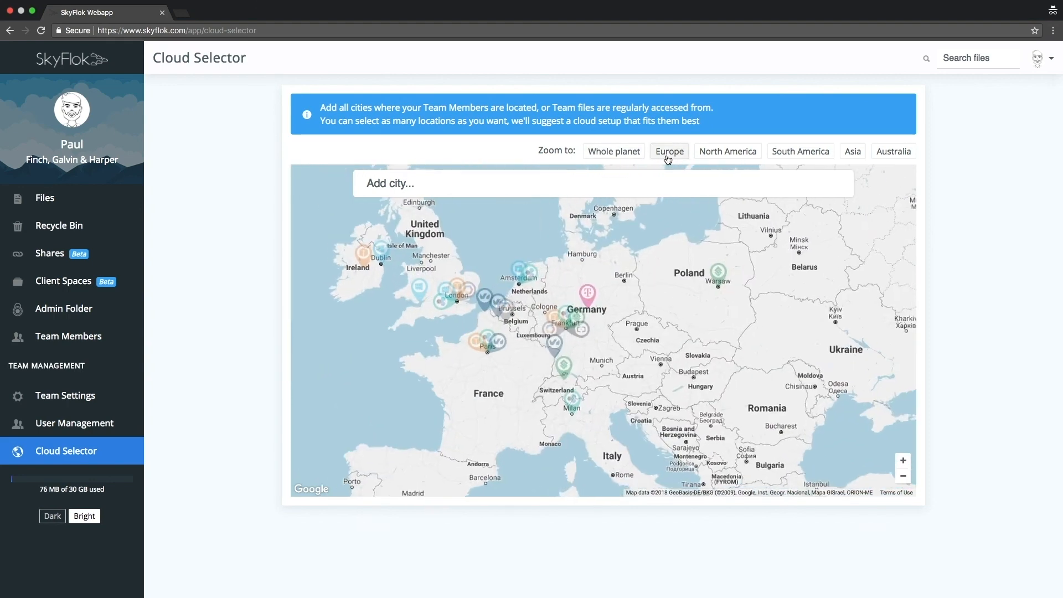
left_click(718, 159)
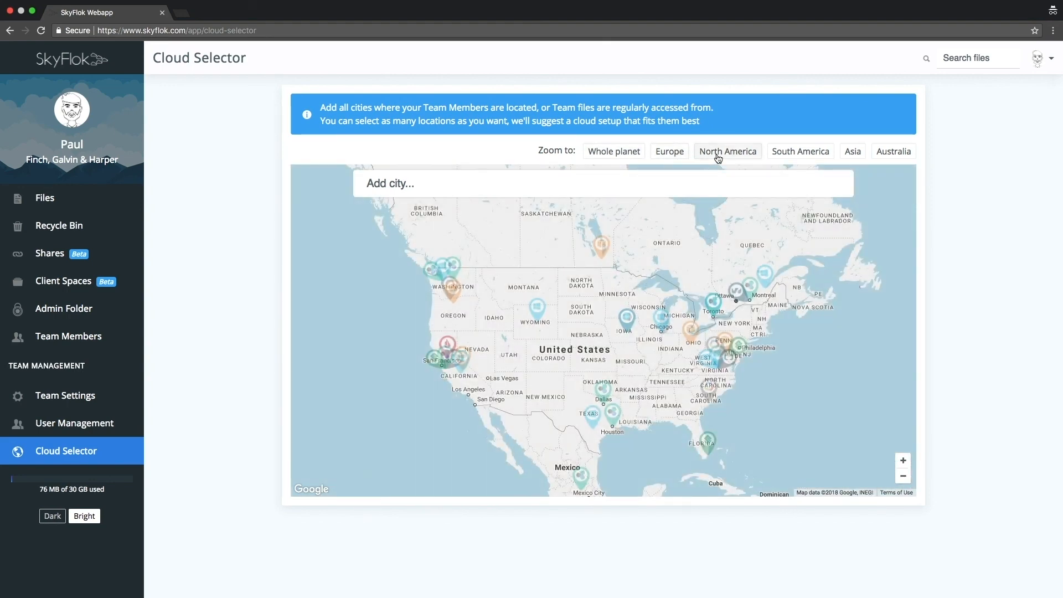
left_click(793, 157)
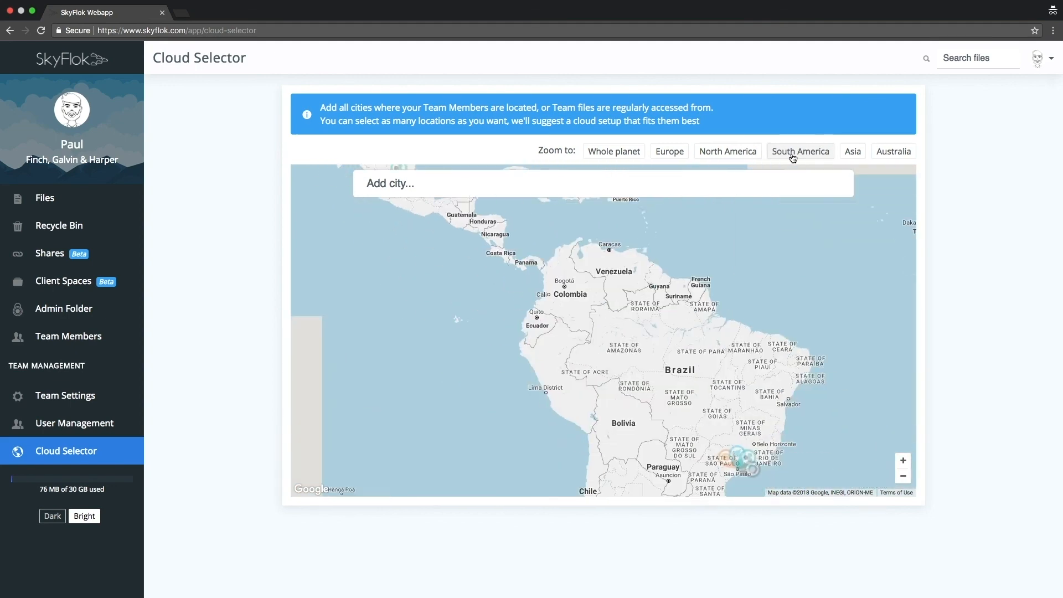
left_click(853, 156)
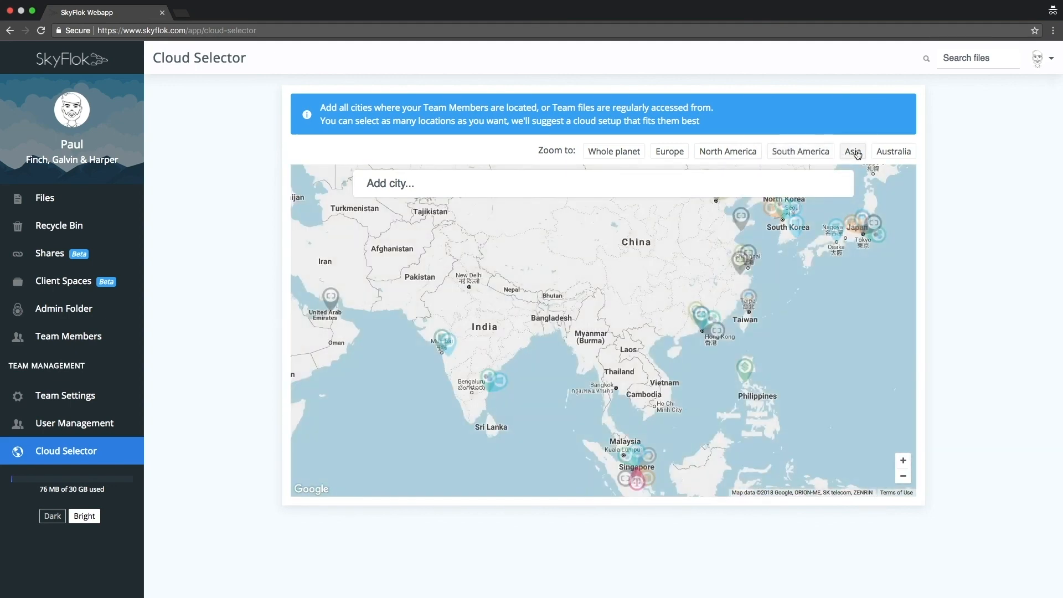
left_click(886, 157)
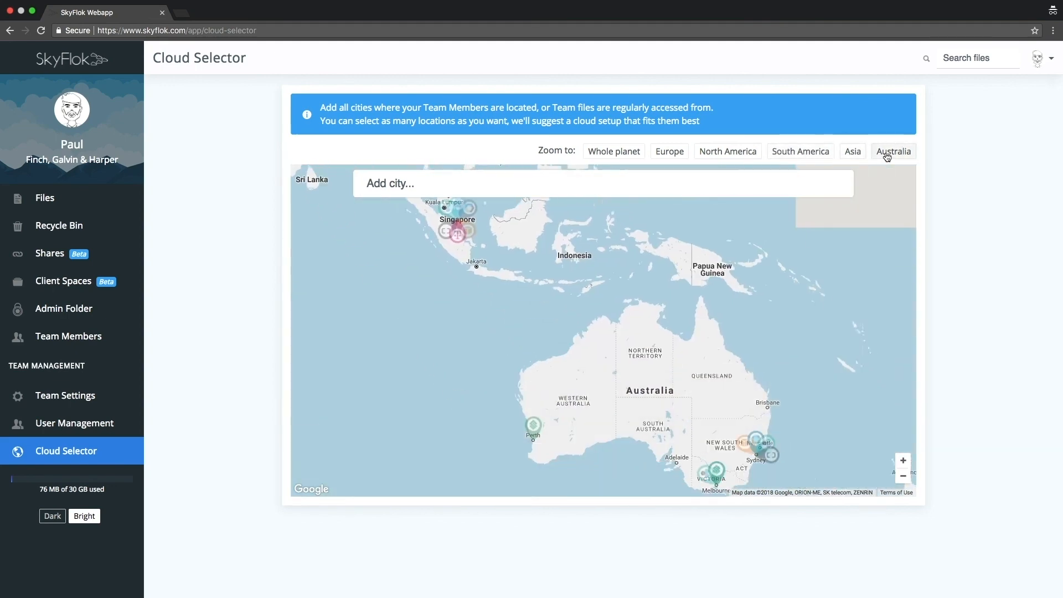
left_click(620, 154)
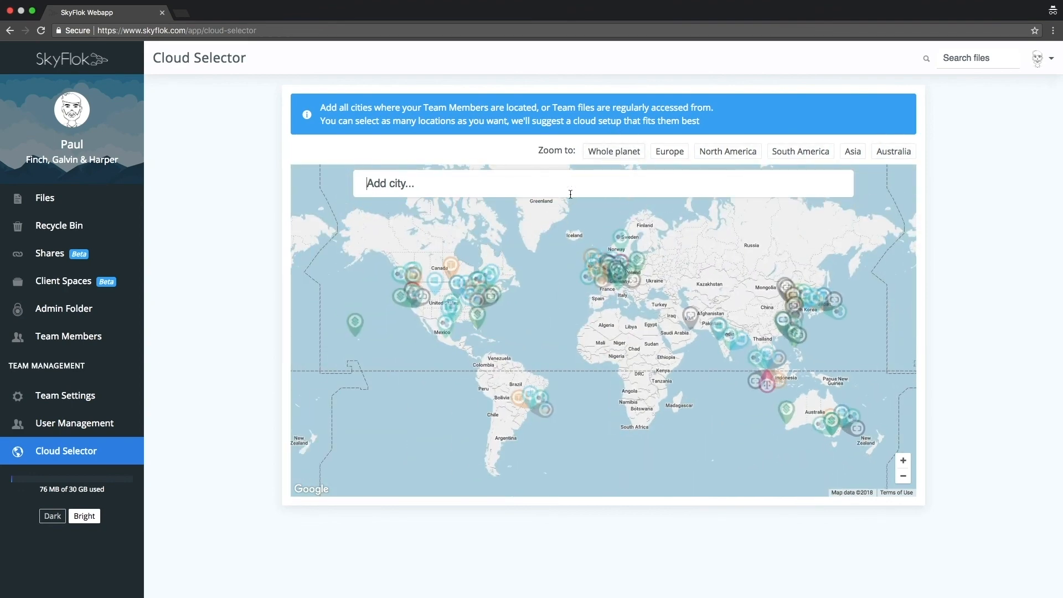
- Add Aalborg, Denmark as a team location and review the cloud configuration suggested for it
type("Aalbo")
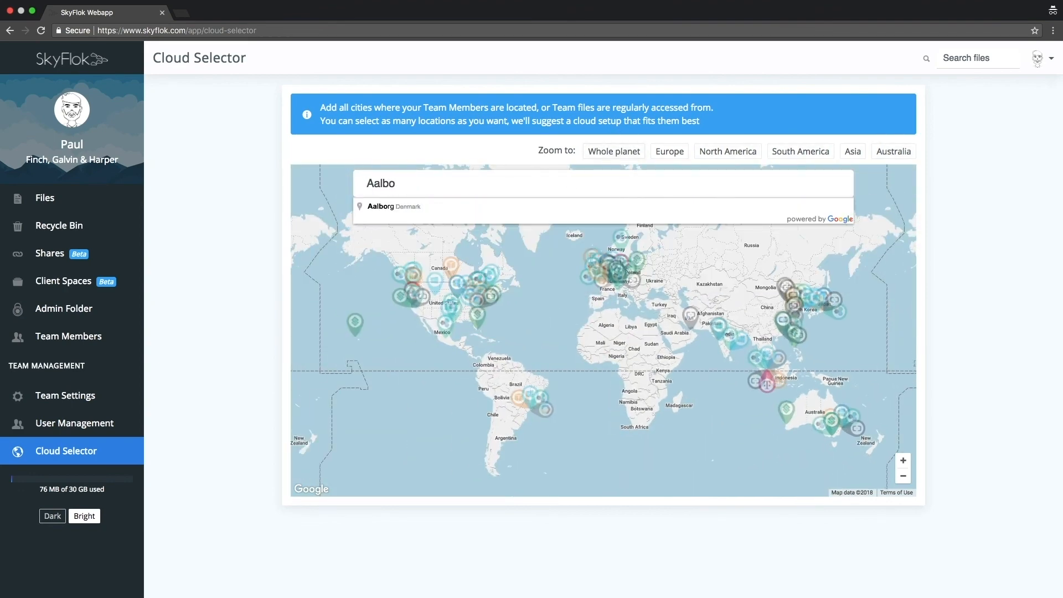
left_click(440, 207)
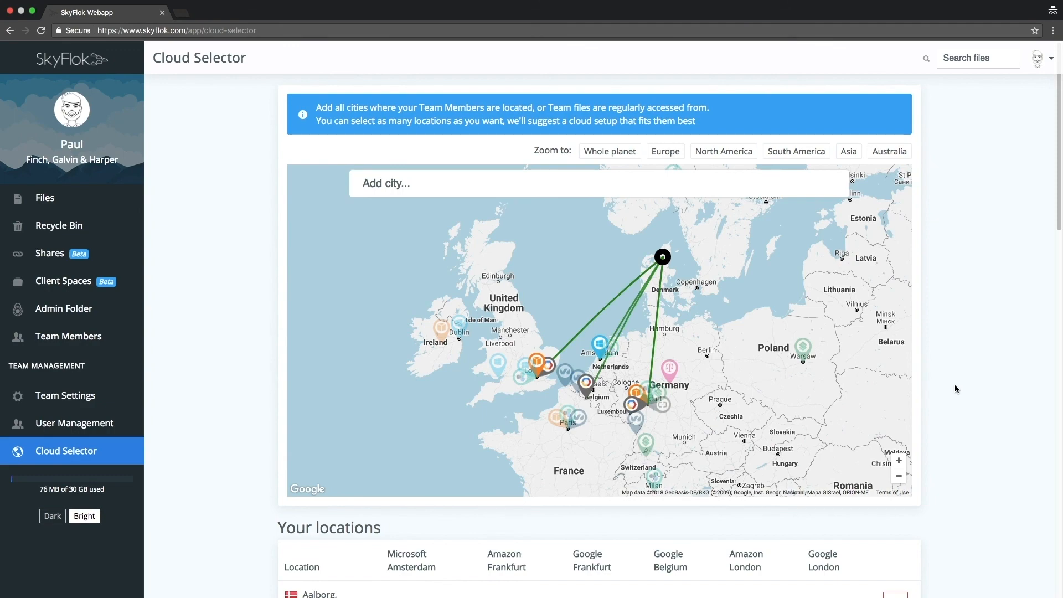
scroll(952, 387, "down", 7)
scroll(952, 386, "down", 3)
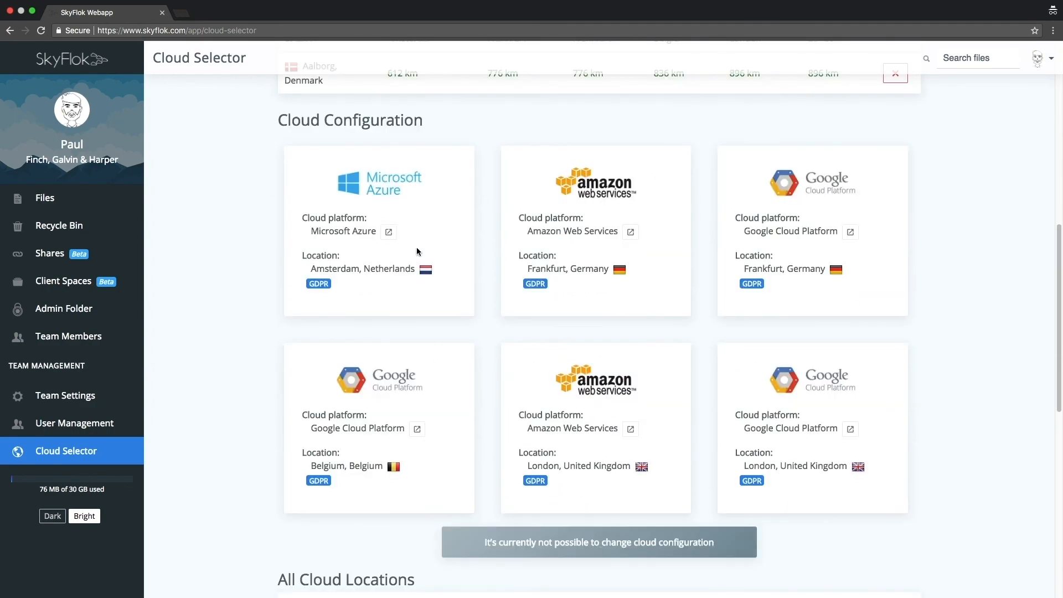